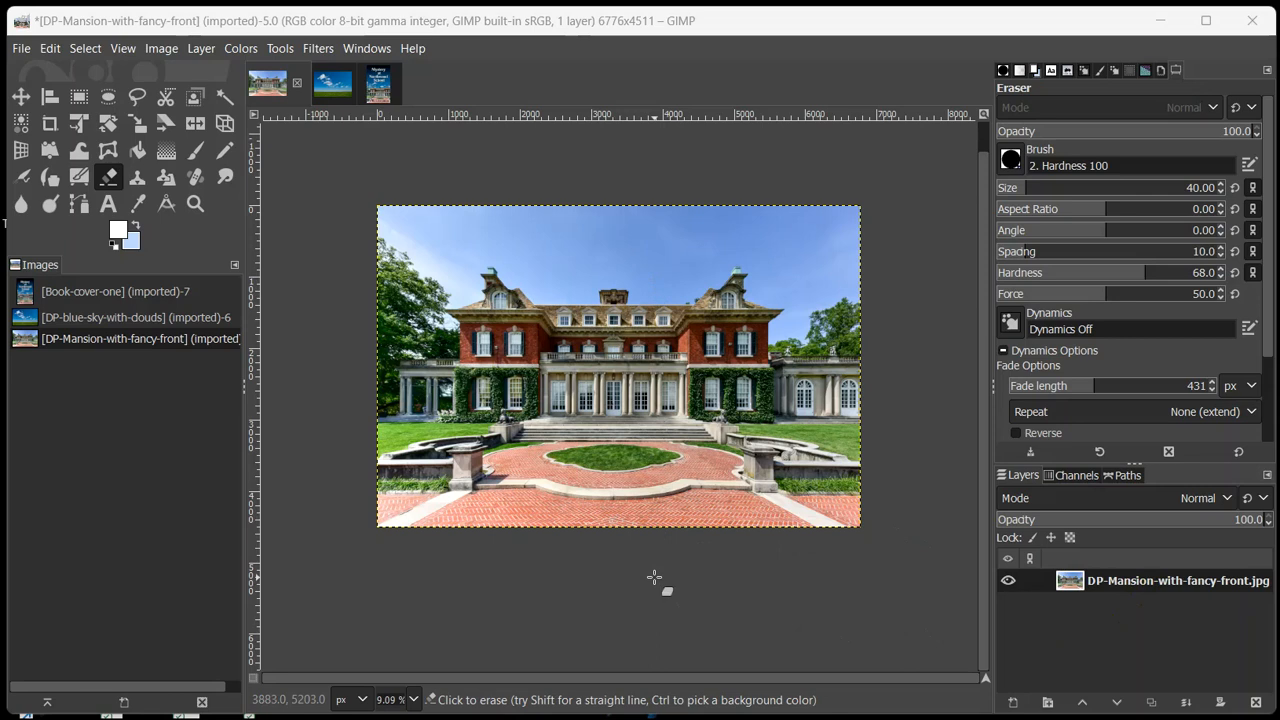
Add an alpha channel to the mansion layer, duplicate it, and hide the original layer.
right_click(1104, 584)
click(1151, 560)
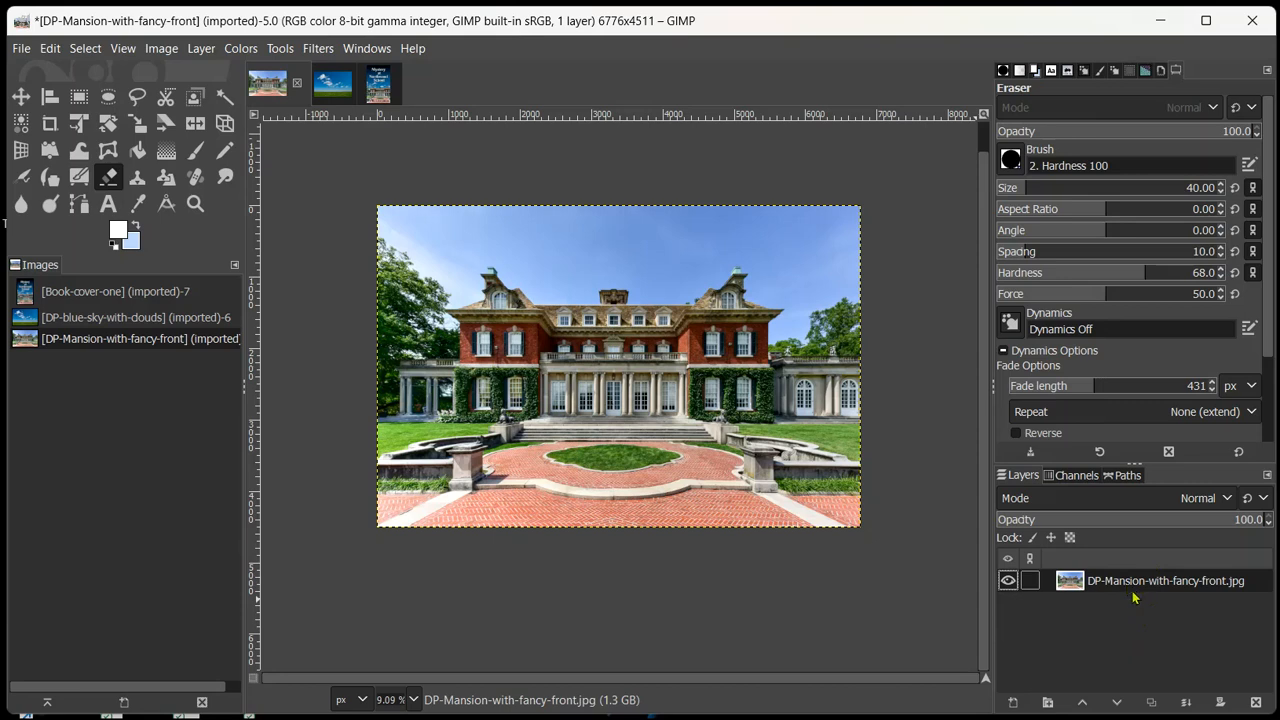
click(1151, 702)
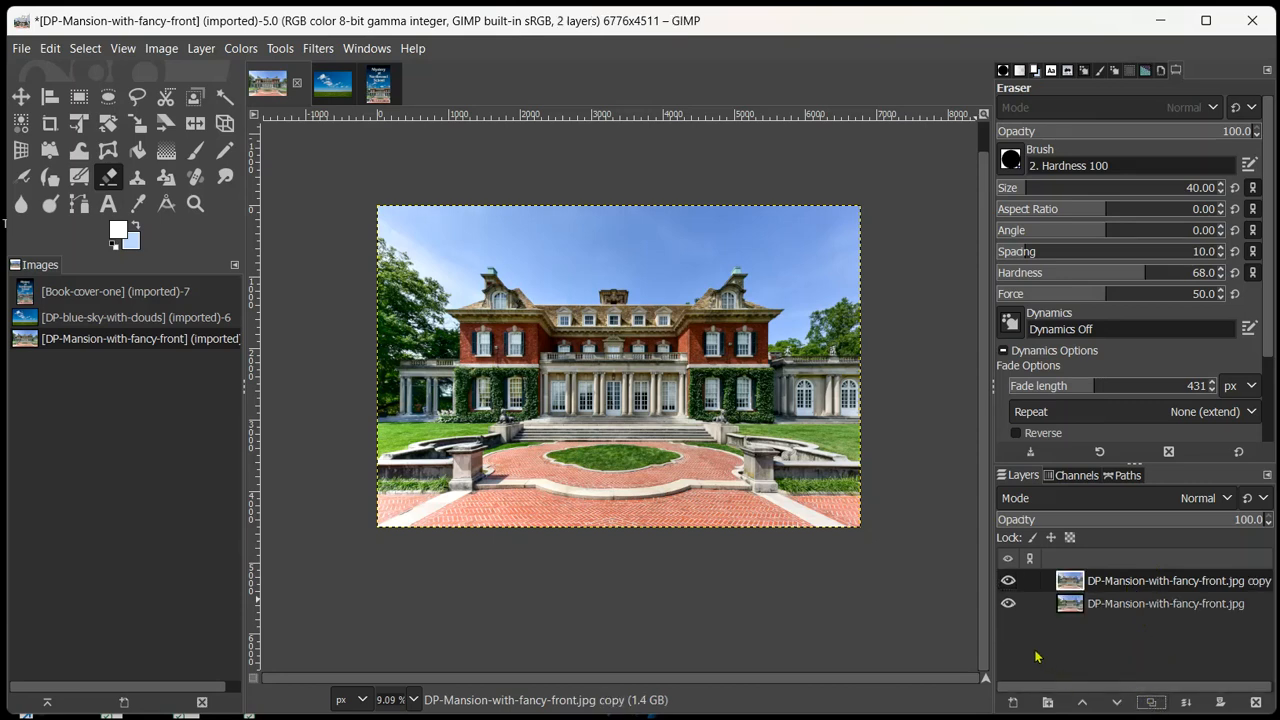
click(1008, 603)
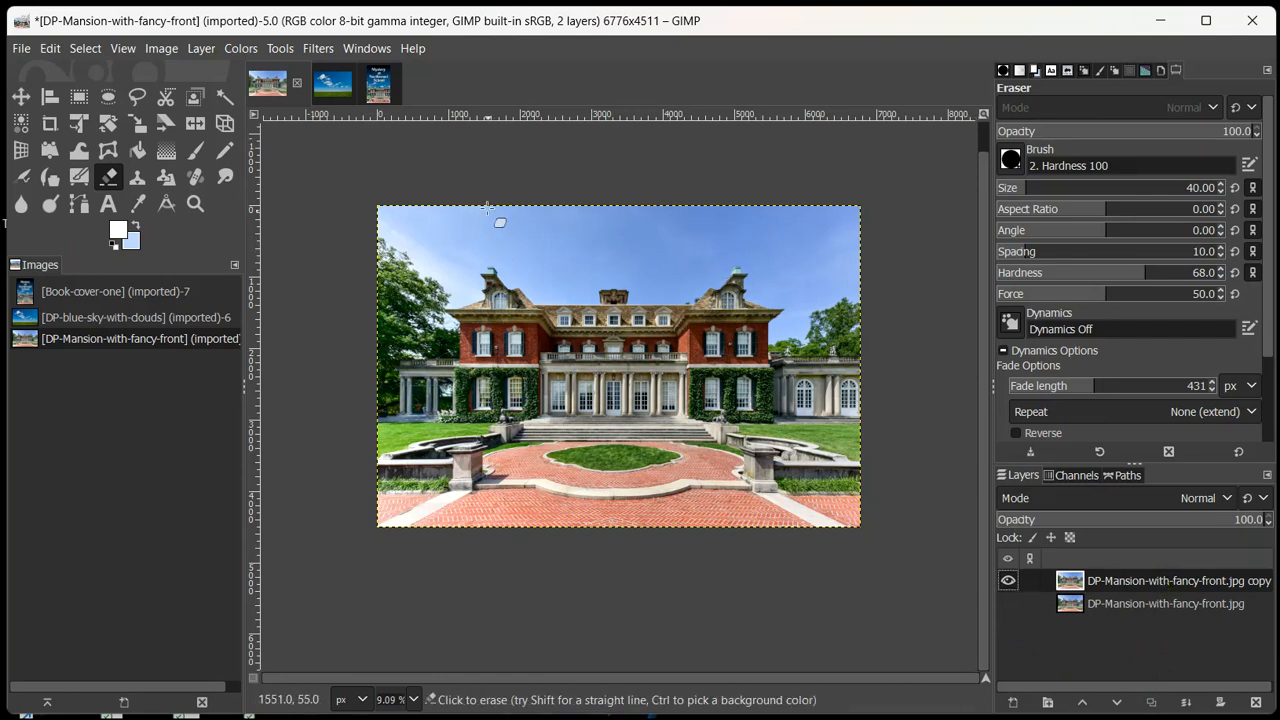
Frame the mansion image's upper half with a rectangle selection, then delete the blue sky areas from the layer copy using Select by Color.
click(78, 97)
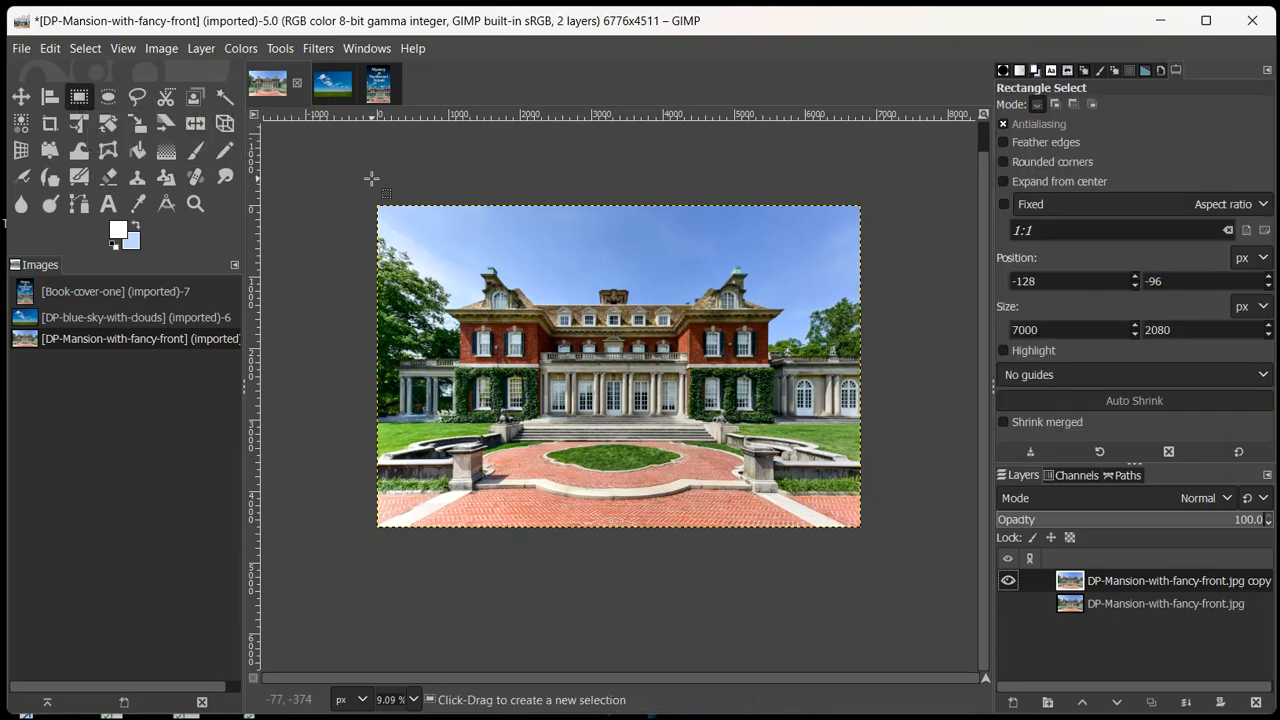
drag(365, 185, 869, 347)
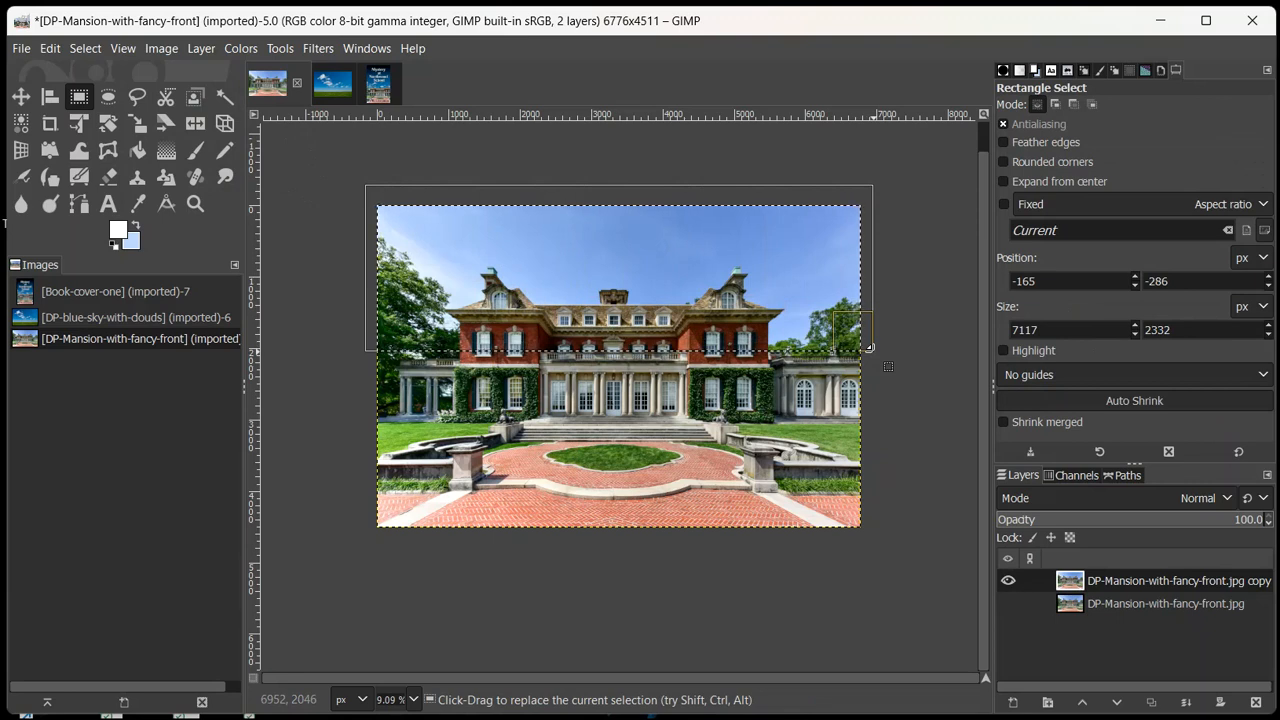
click(21, 124)
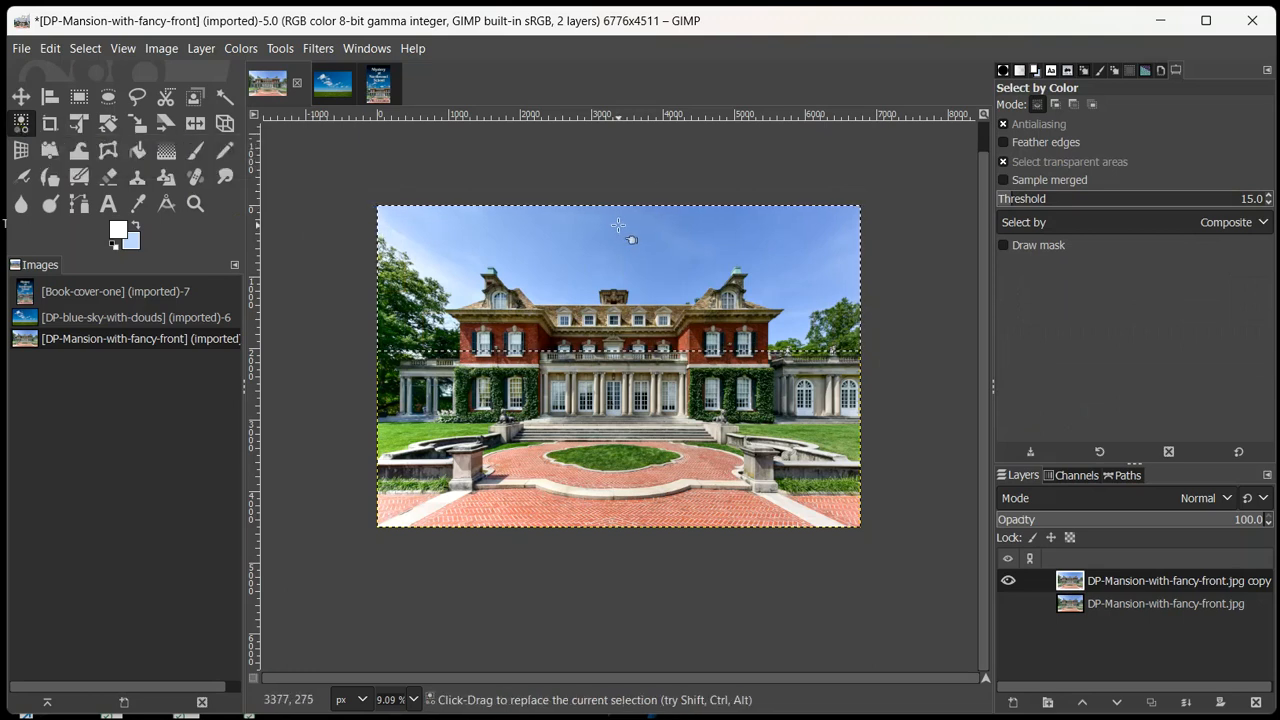
click(726, 236)
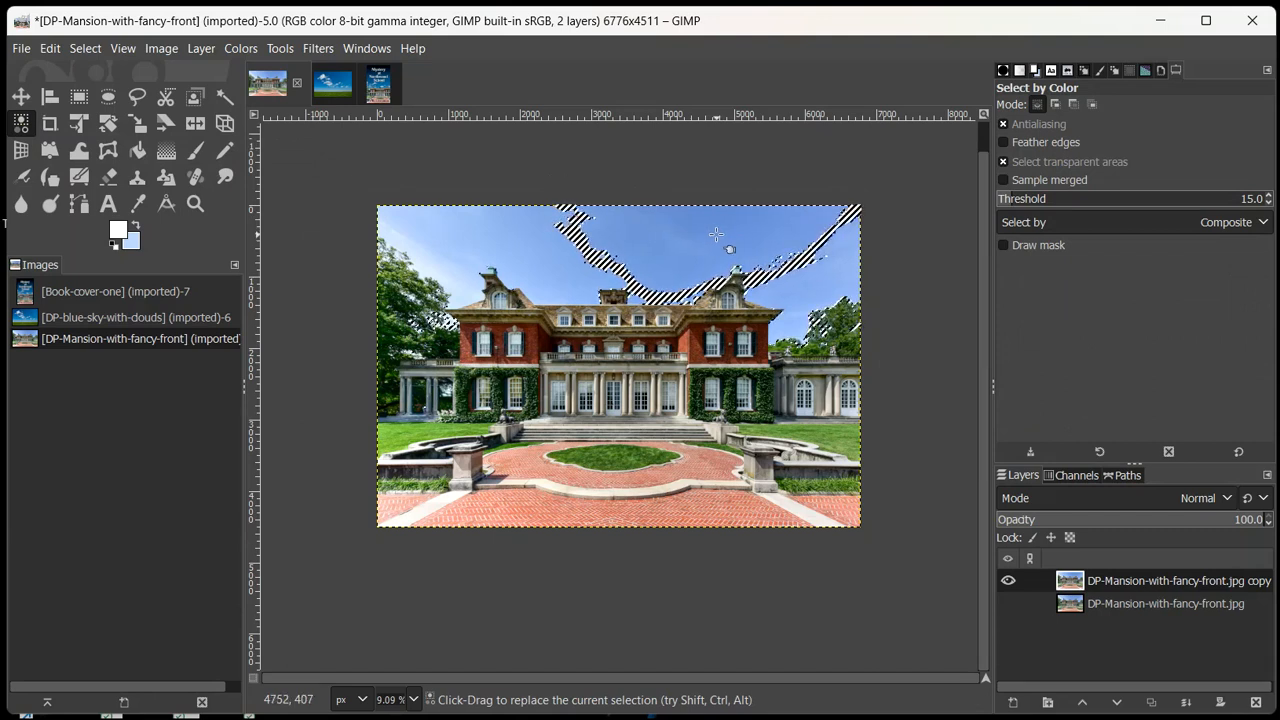
click(530, 241)
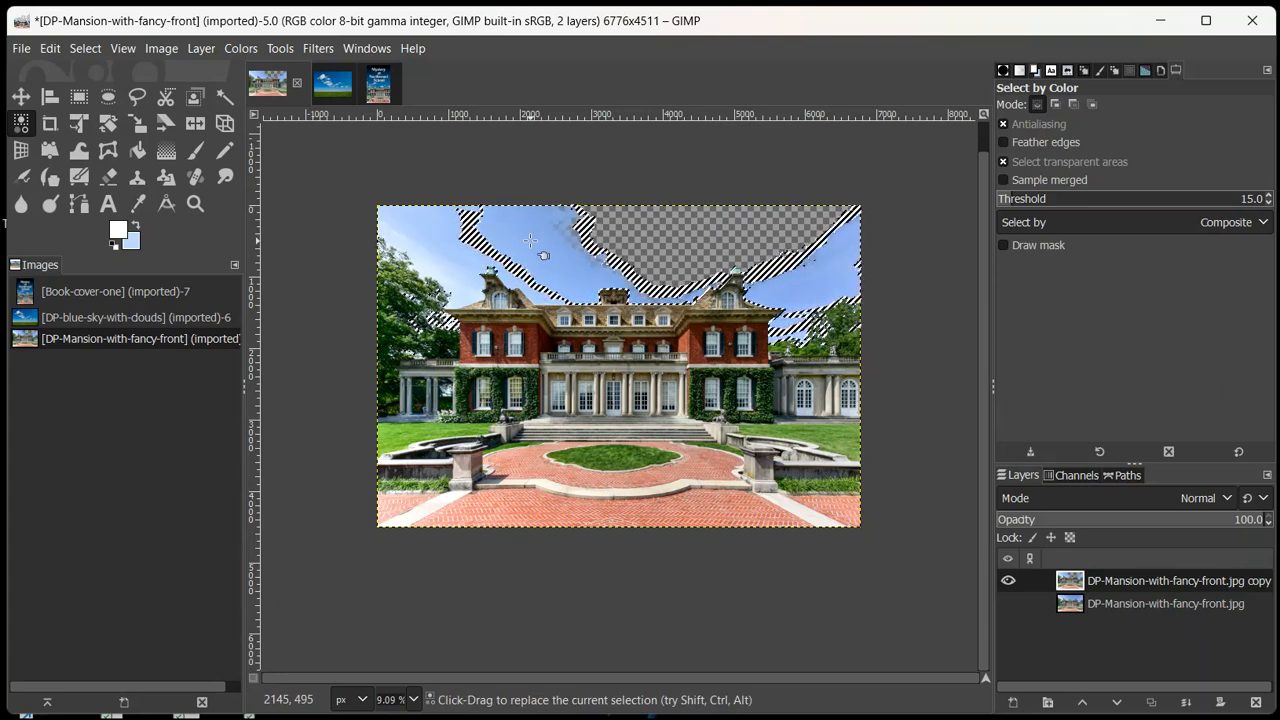
key(Delete)
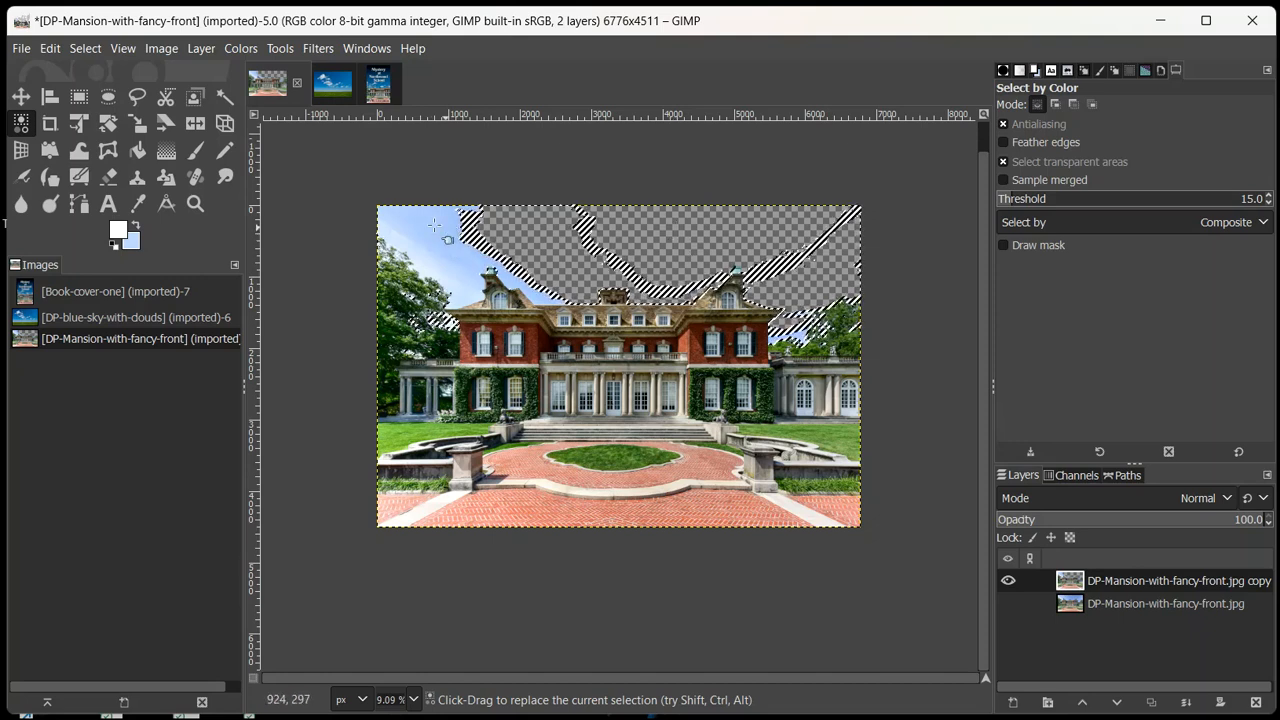
click(436, 228)
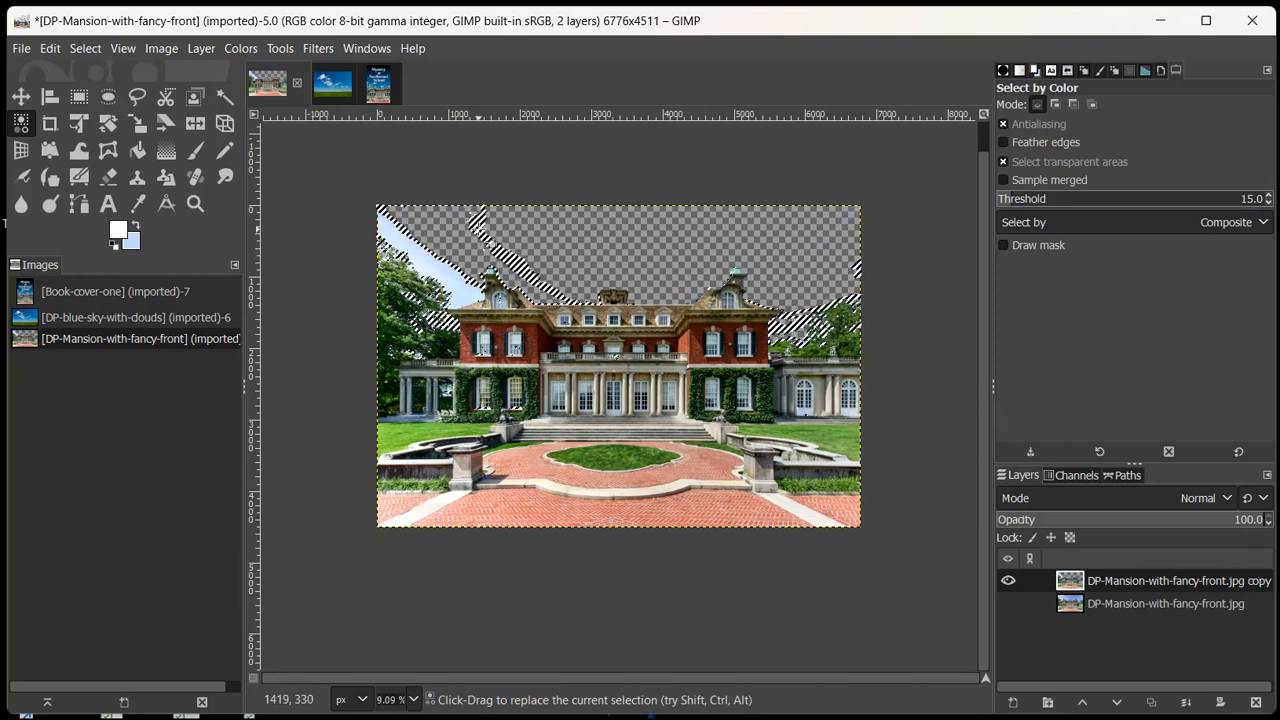
Select the pale sky beside the large tree by color, then clear the selection.
shift+click(431, 262)
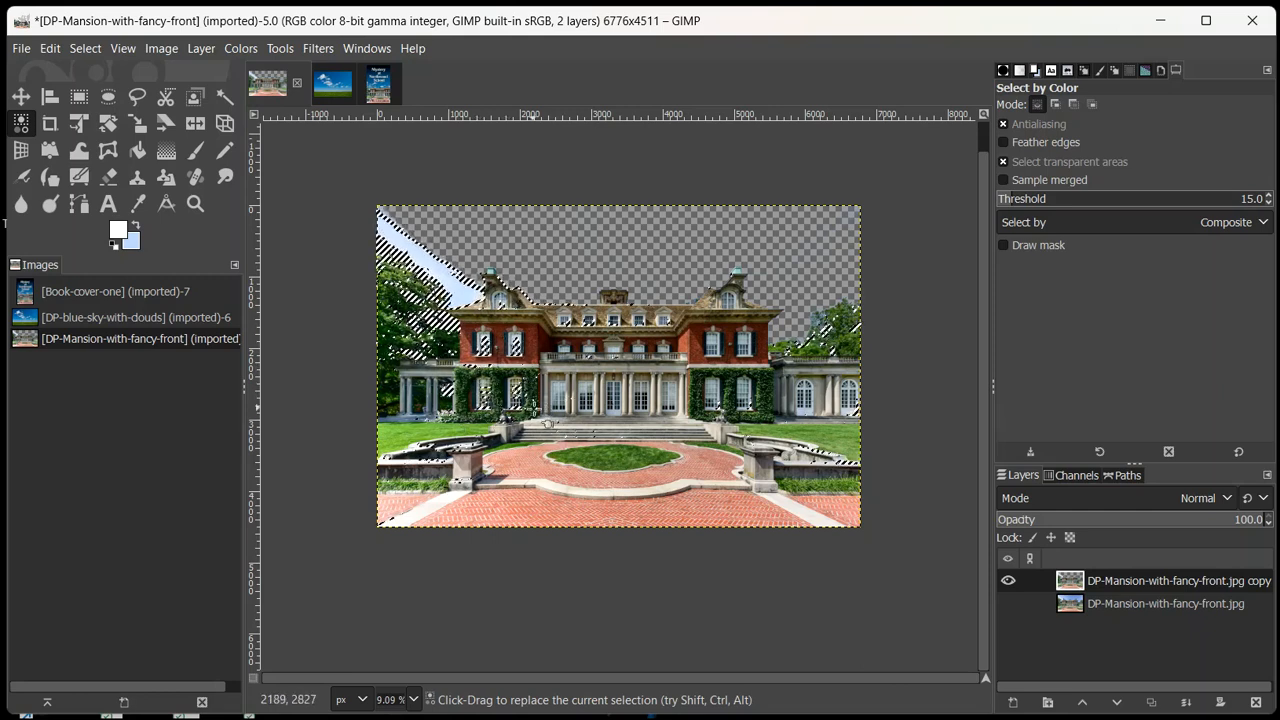
click(21, 97)
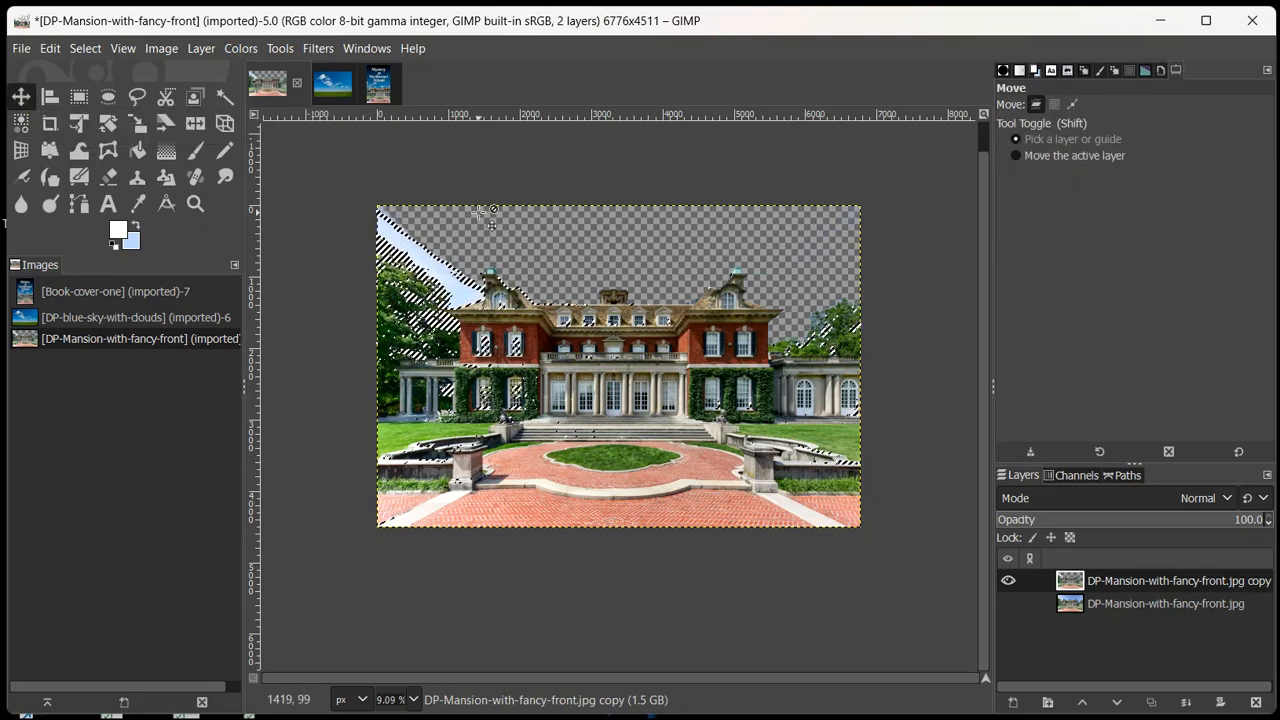
click(85, 49)
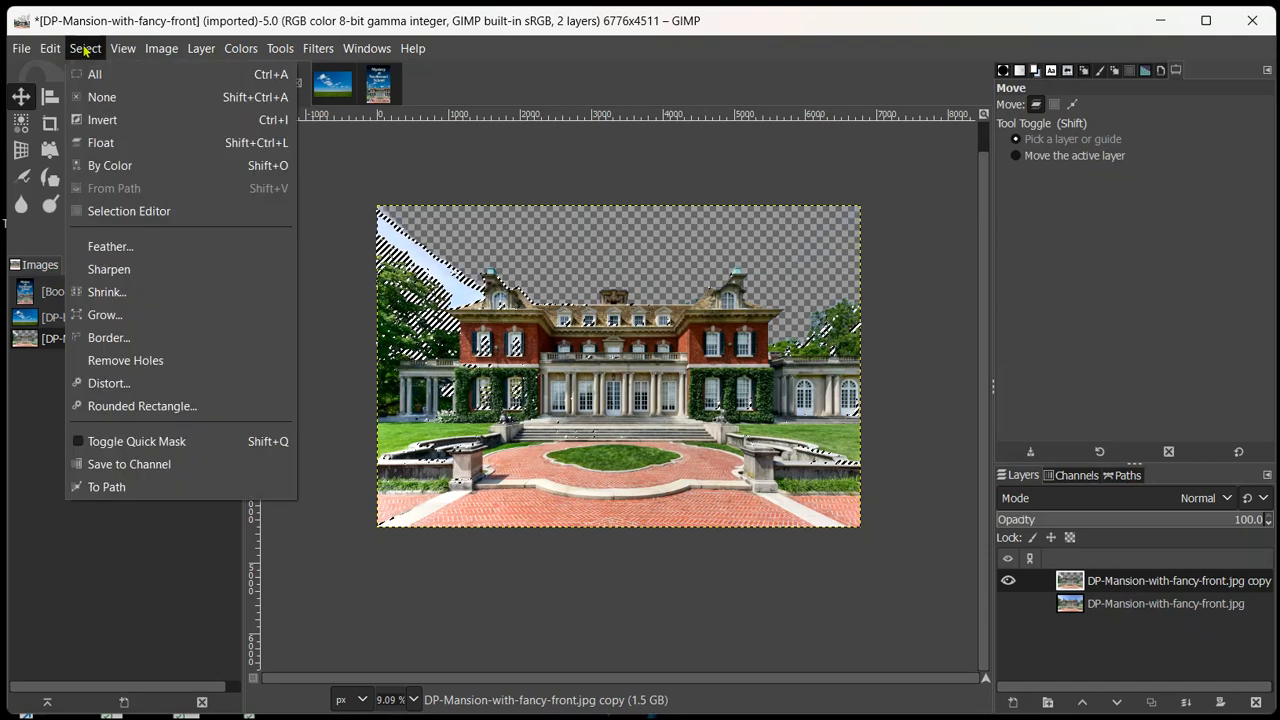
click(101, 97)
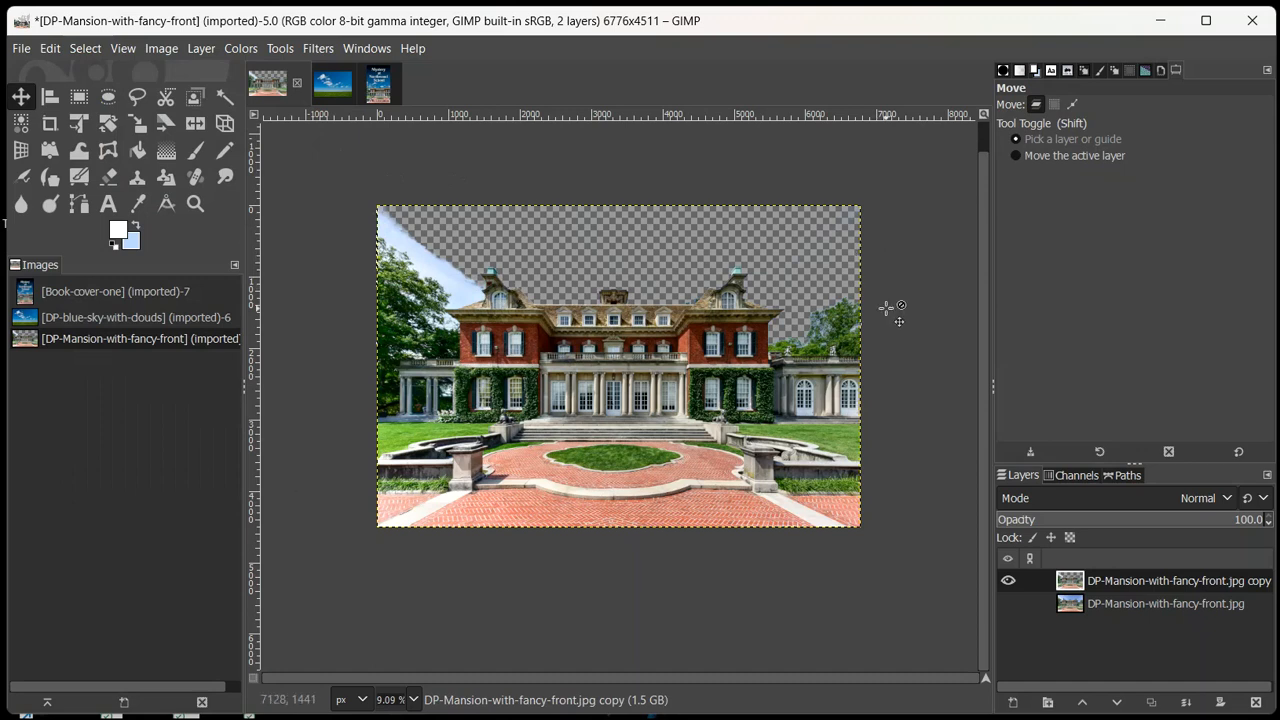
Set up the Eraser for the remaining sky beside the large tree, with size 174 and hardness 93.
scroll(886, 308, up, 1)
scroll(886, 308, up, 1)
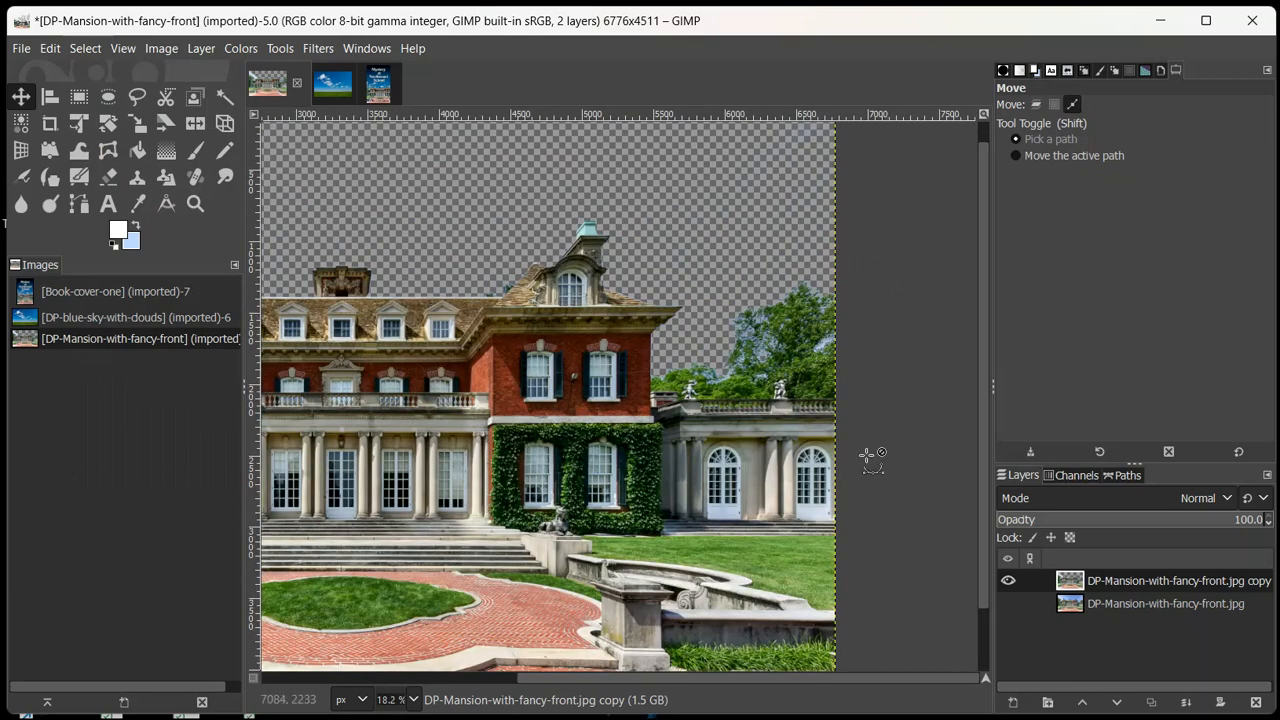
drag(755, 680, 466, 677)
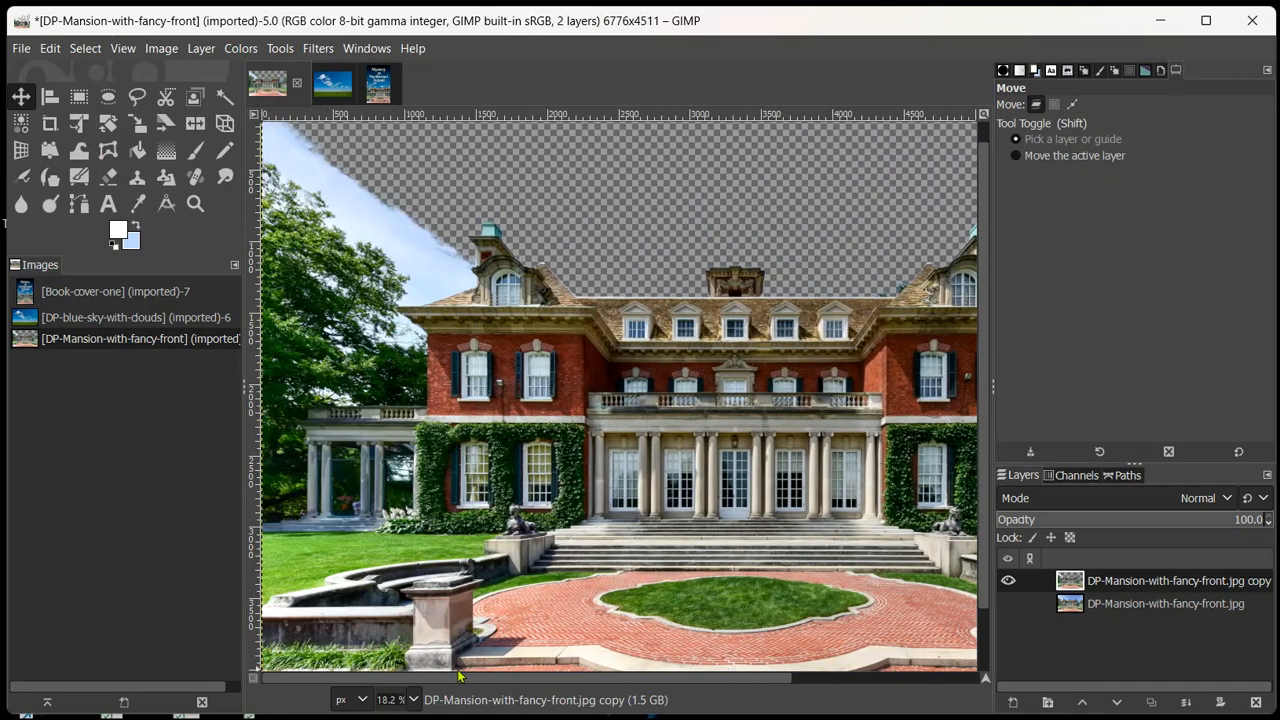
scroll(490, 495, up, 1)
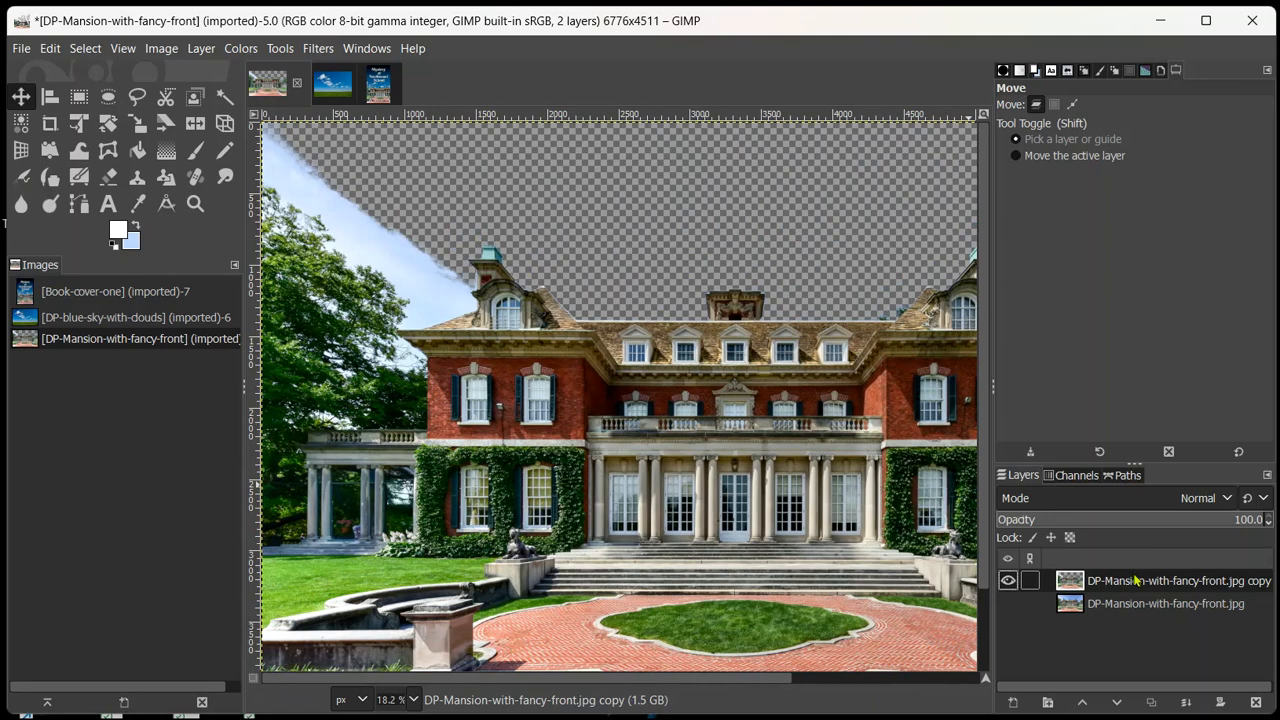
click(110, 180)
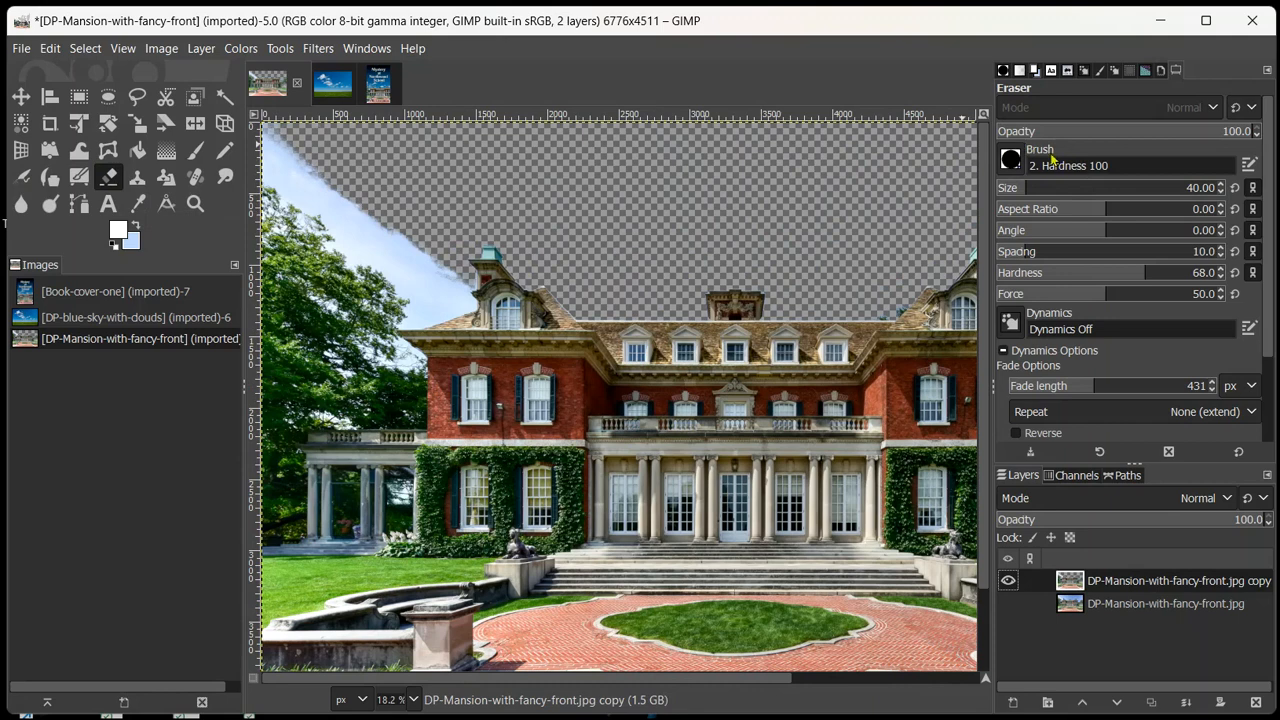
click(1071, 186)
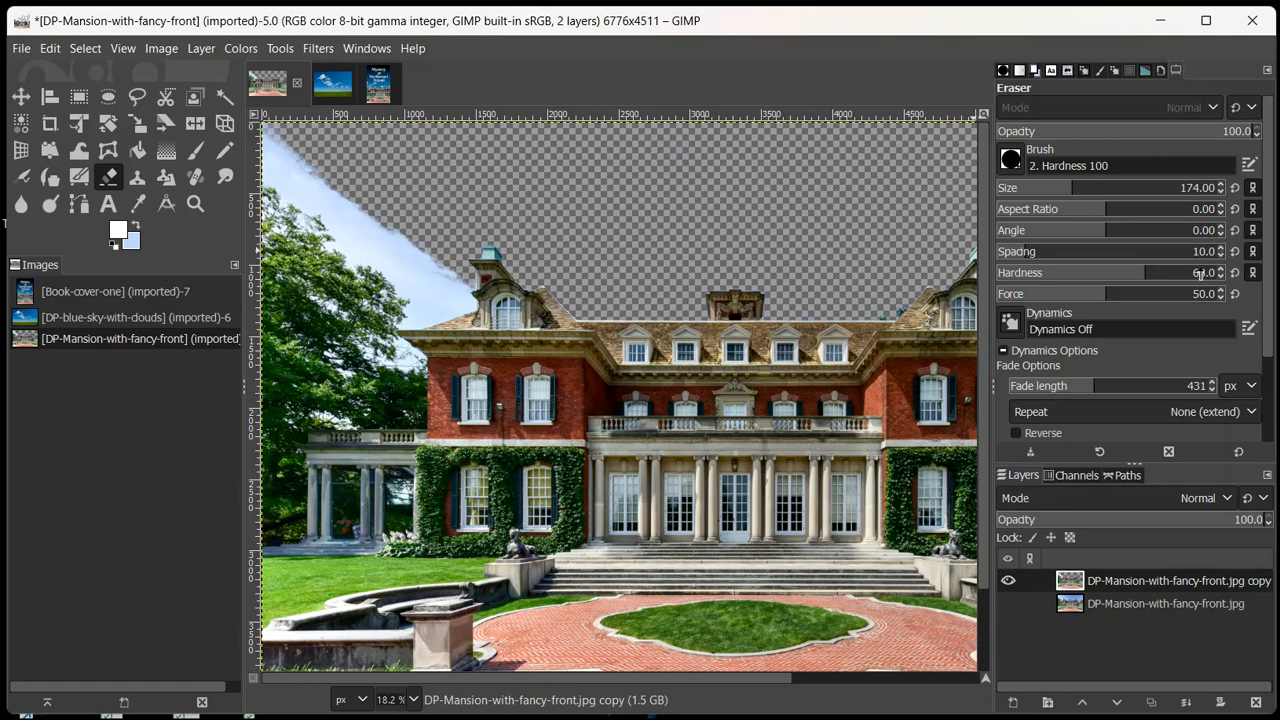
click(1199, 273)
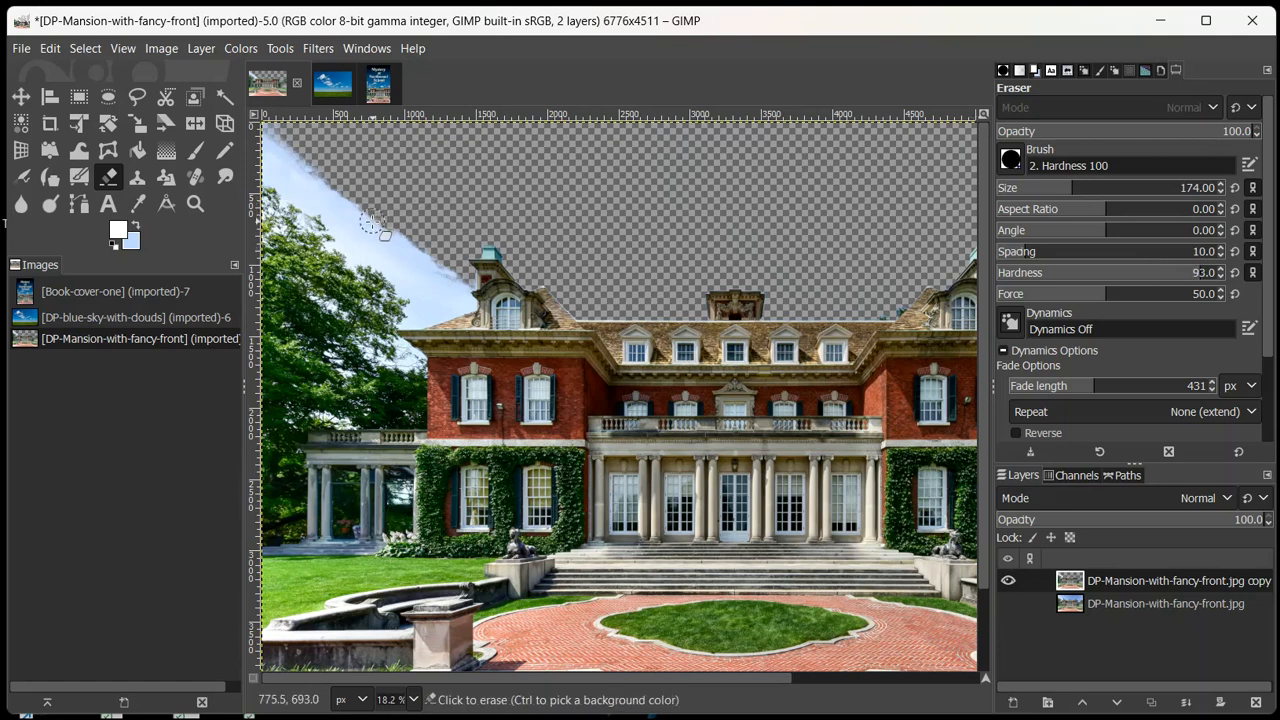
Erase the leftover pale sky between the large tree and the nearby chimney and roof.
drag(372, 222, 456, 292)
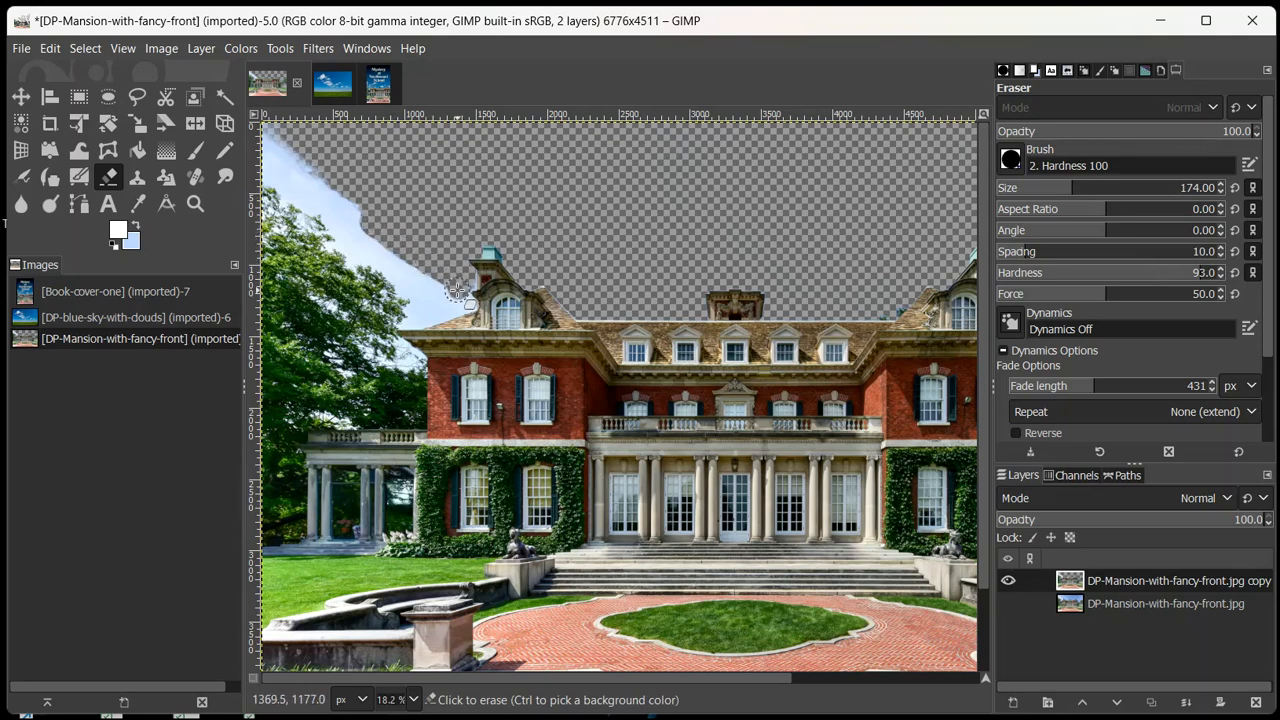
click(462, 301)
click(451, 307)
mouse_move(451, 305)
mouse_down()
mouse_move(416, 322)
mouse_move(407, 292)
mouse_move(444, 292)
mouse_move(400, 276)
mouse_move(406, 286)
mouse_move(410, 268)
mouse_move(448, 292)
mouse_move(440, 284)
mouse_move(345, 245)
mouse_move(399, 277)
mouse_move(400, 262)
mouse_move(366, 240)
mouse_move(336, 246)
mouse_move(374, 262)
mouse_move(356, 205)
mouse_up()
mouse_move(276, 134)
mouse_down()
mouse_move(347, 211)
mouse_move(334, 218)
mouse_move(273, 160)
mouse_up()
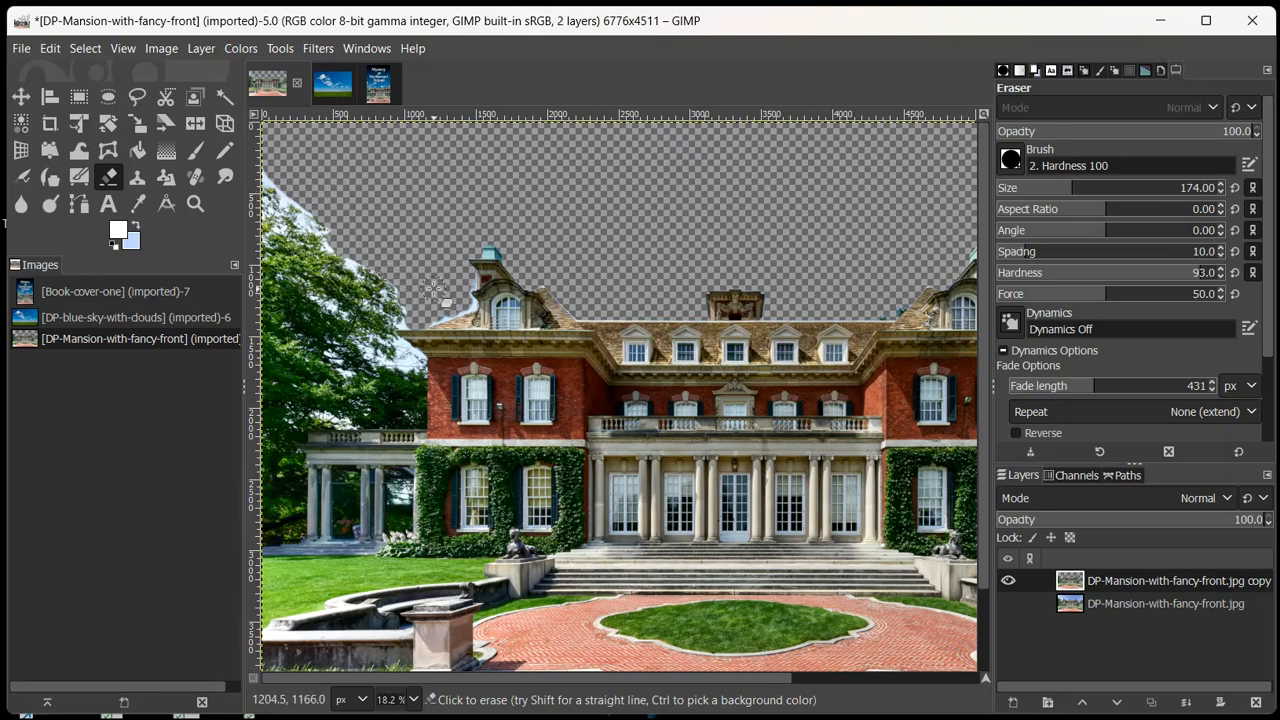
scroll(410, 271, down, 2)
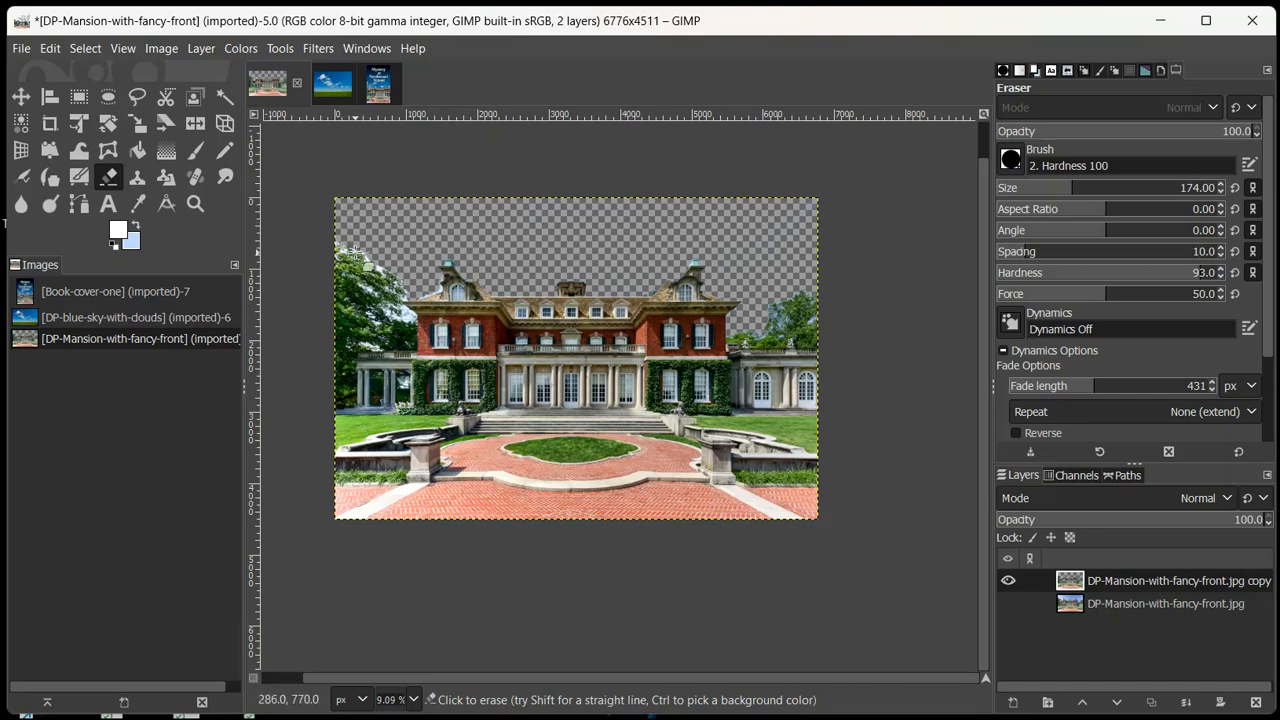
click(22, 48)
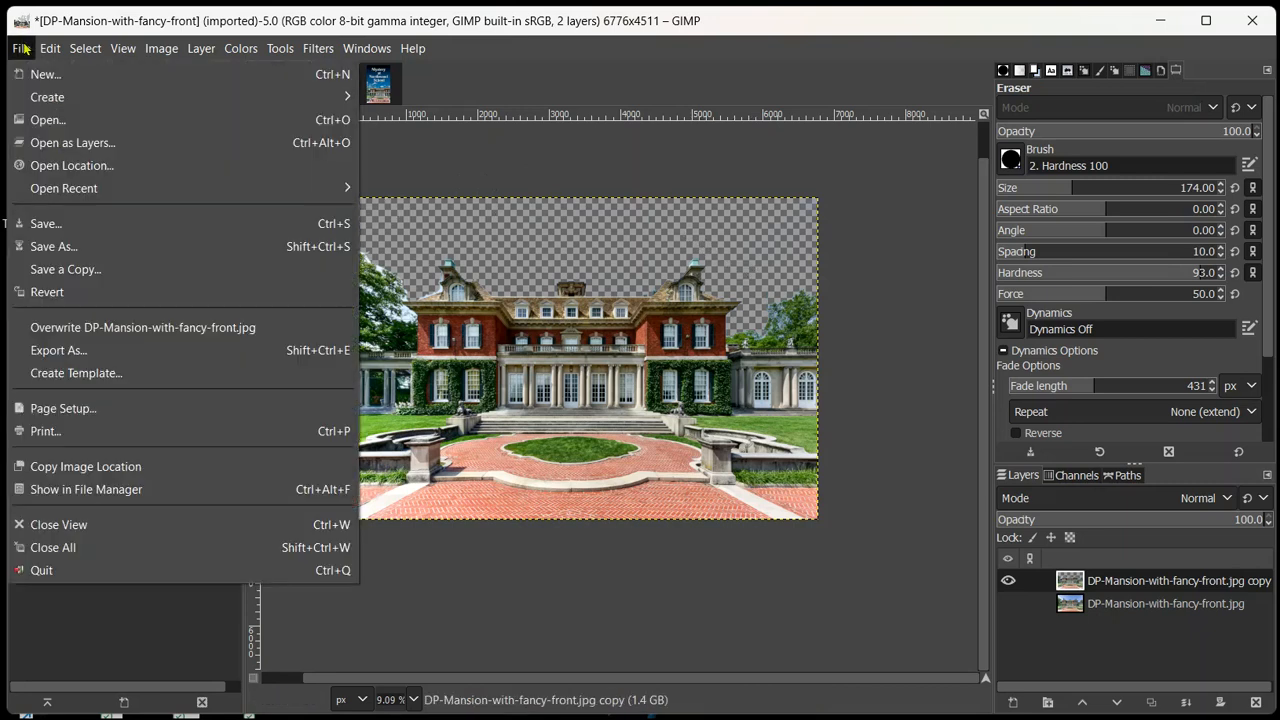
click(98, 350)
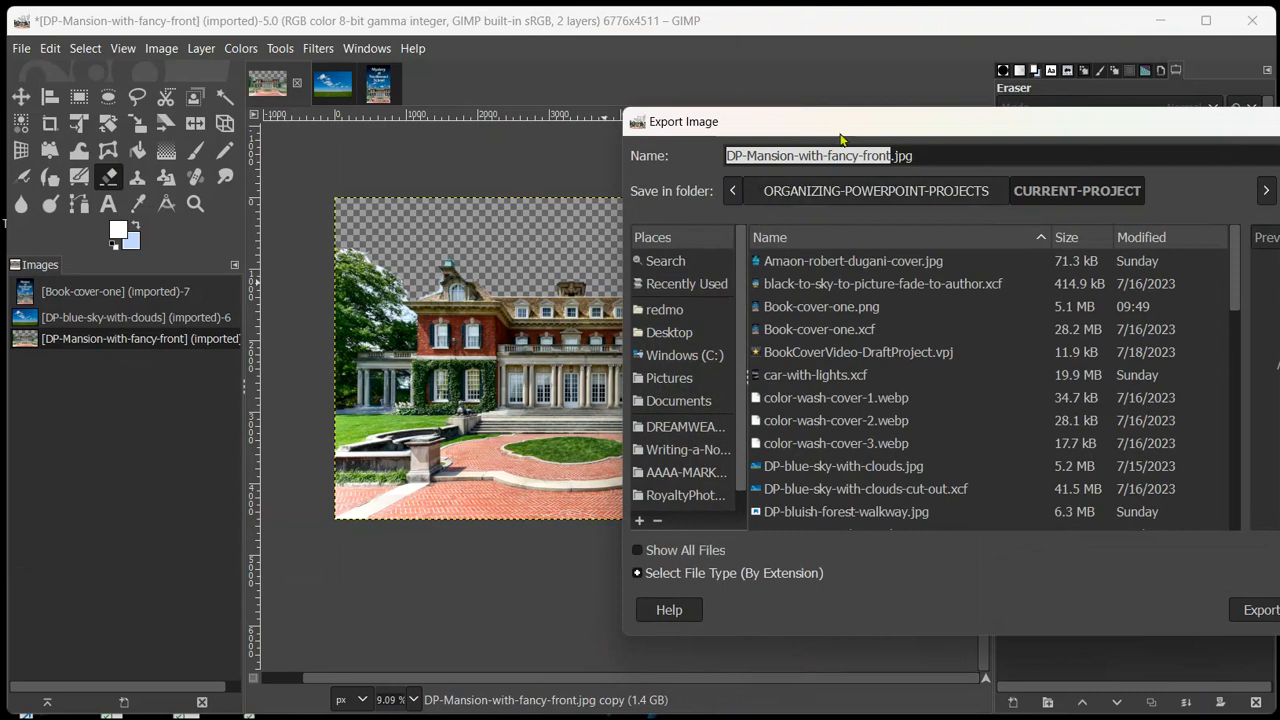
double_click(900, 155)
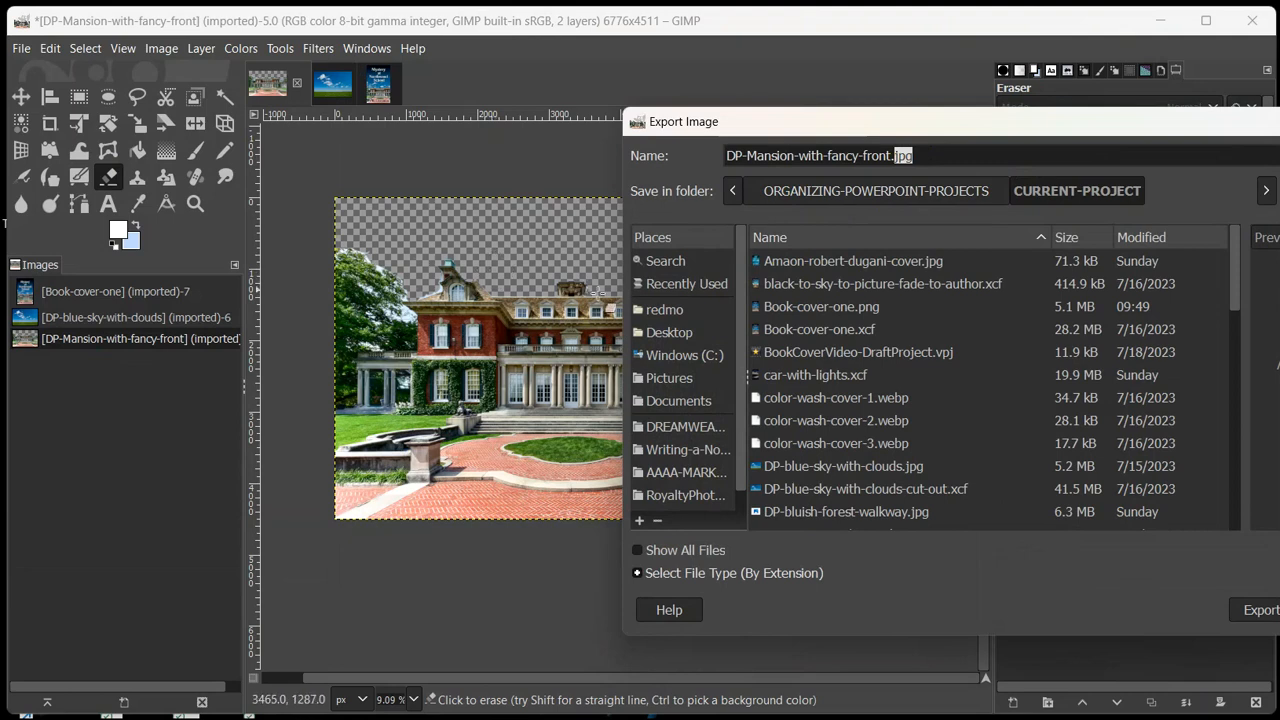
key(Escape)
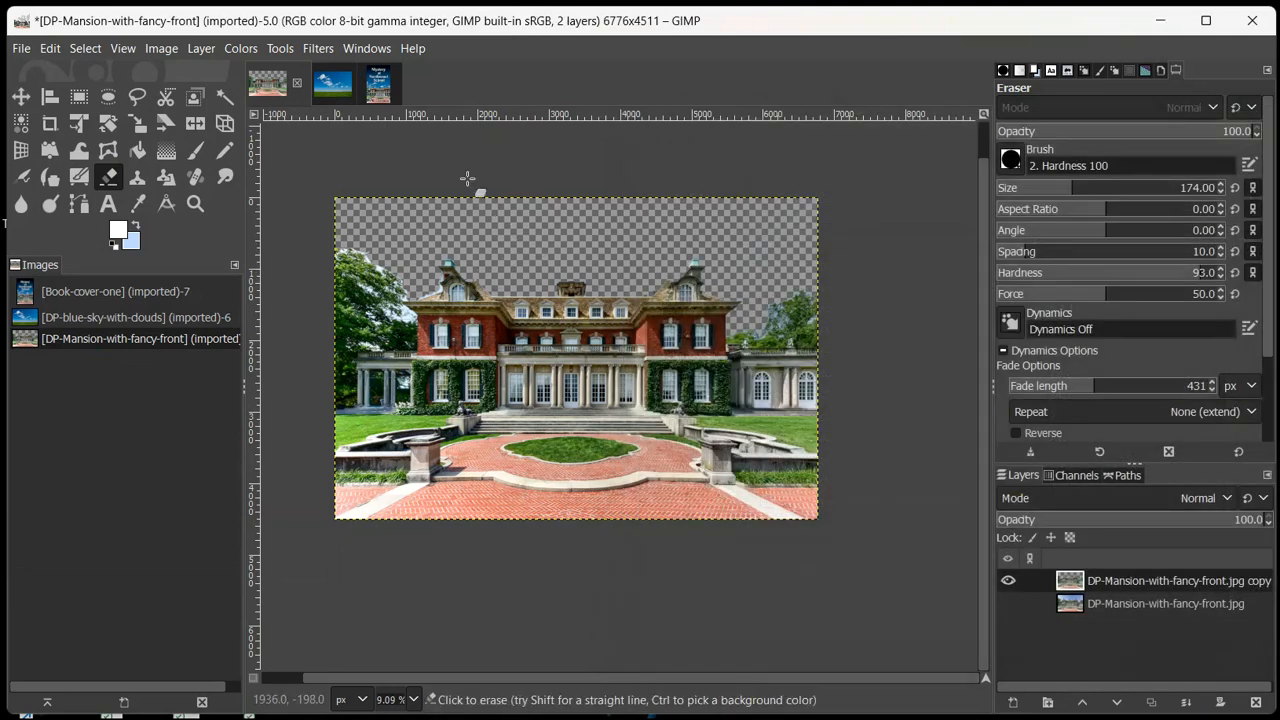
In the DP-blue-sky-with-clouds image, add an alpha channel to the layer, duplicate it, and hide the original layer.
click(334, 86)
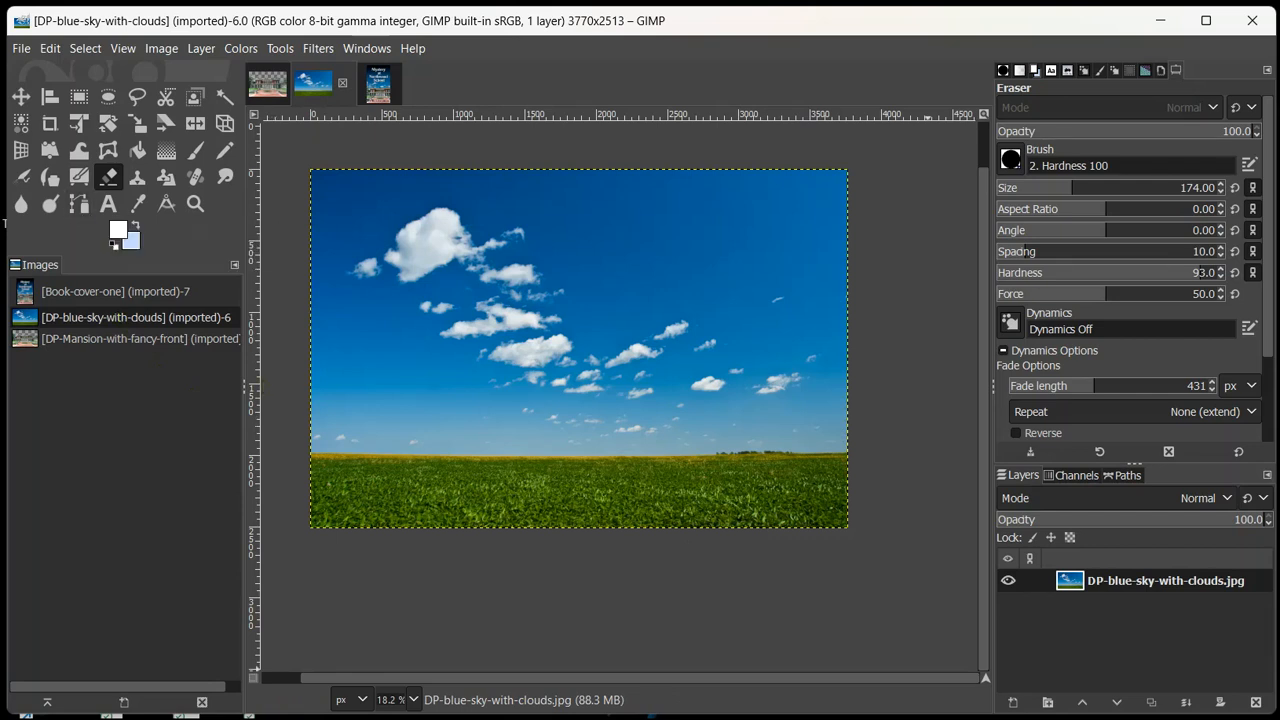
right_click(1147, 581)
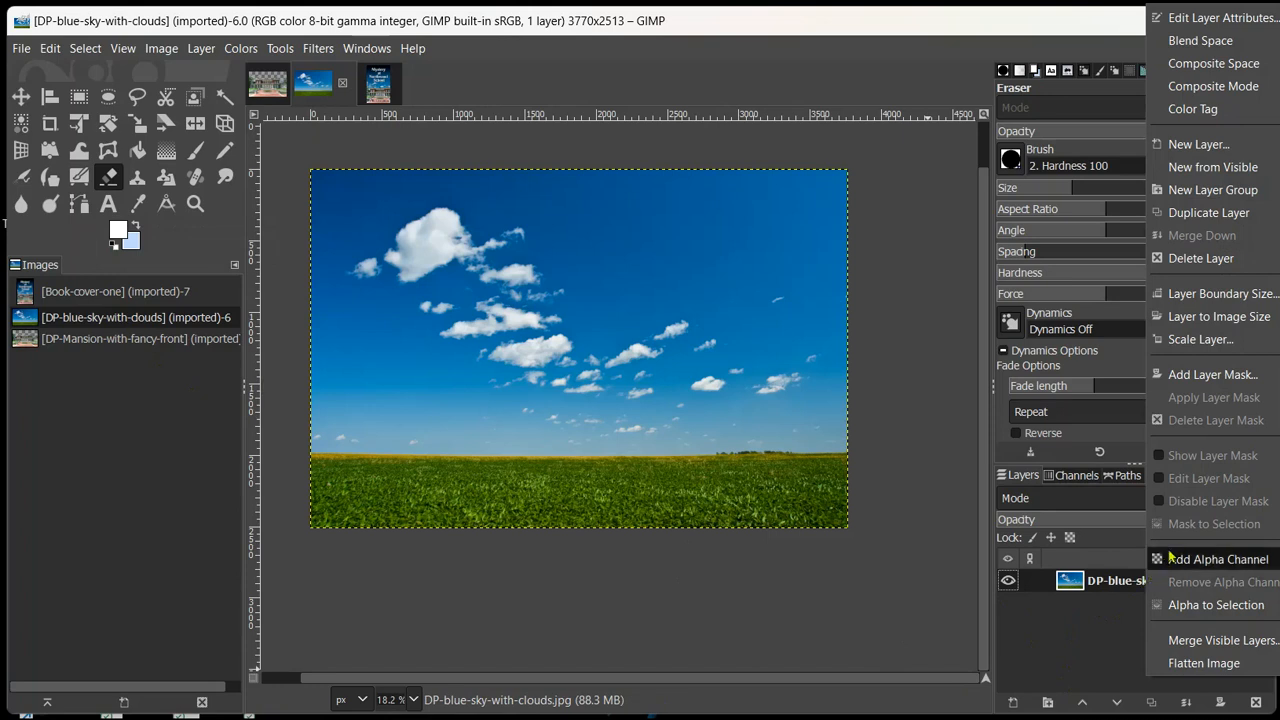
click(1174, 563)
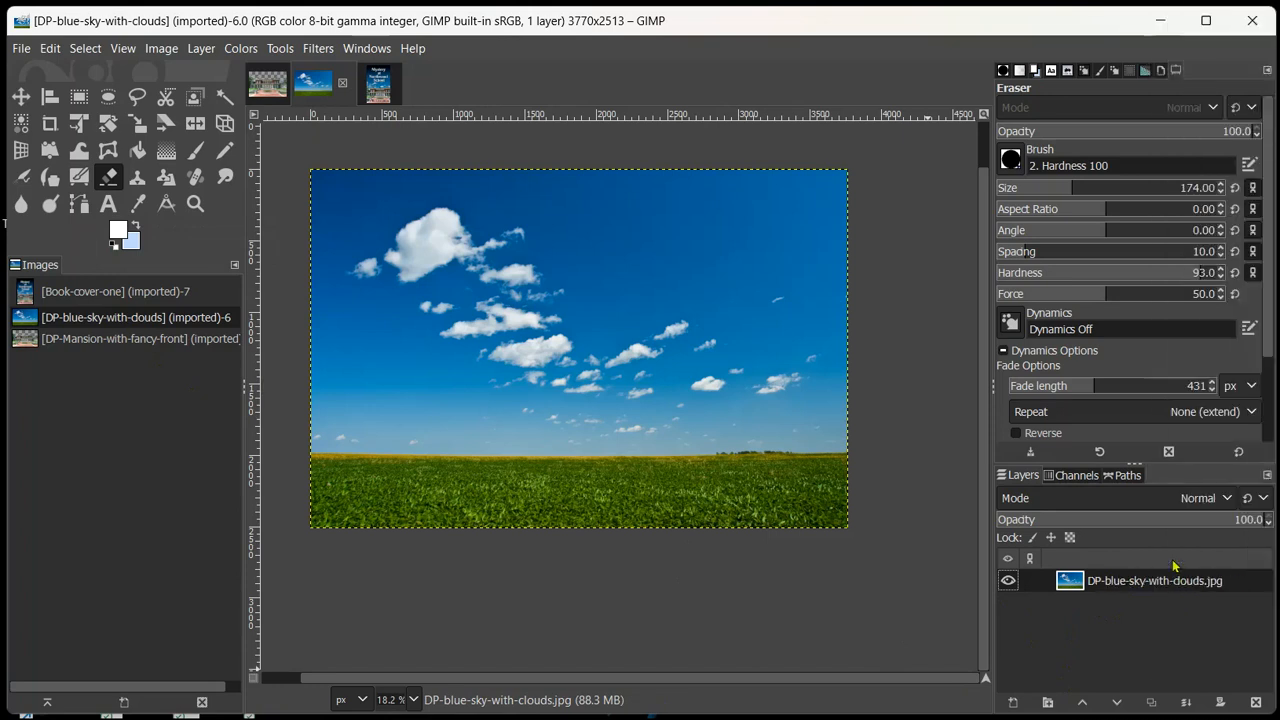
click(1149, 703)
click(1007, 604)
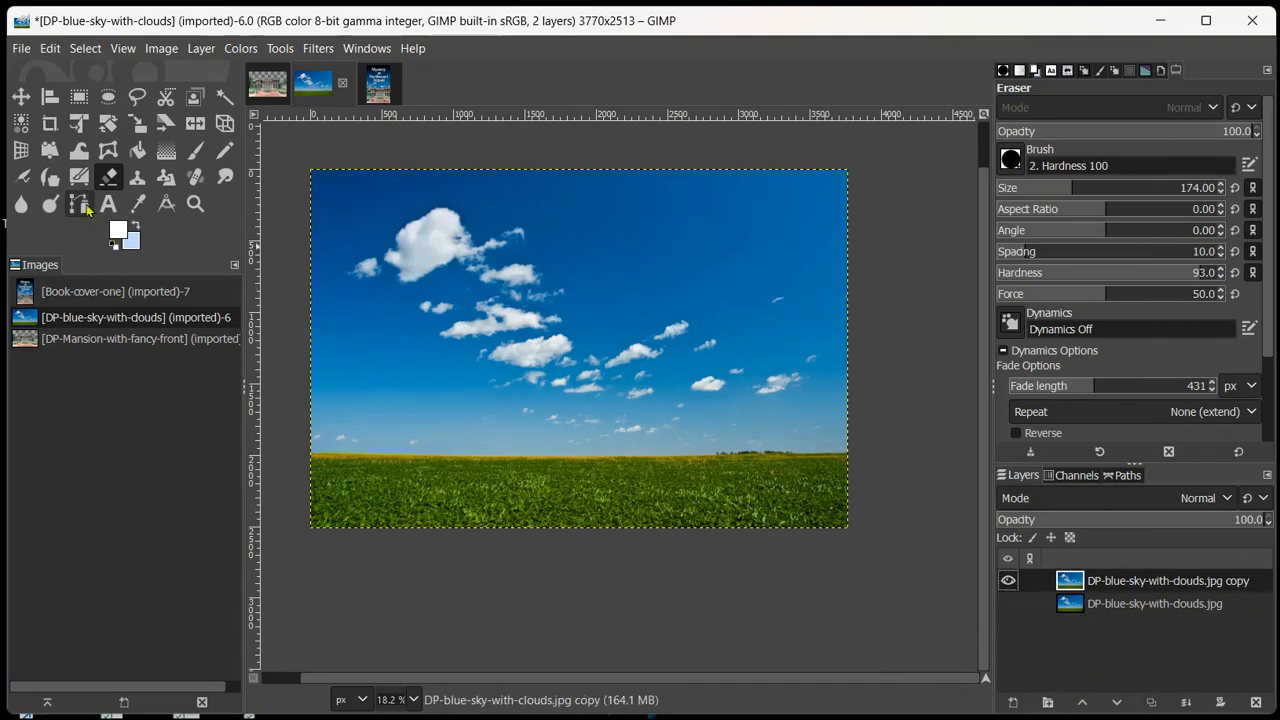
Trace the horizon between the sky and the green field with the Paths tool, from the image's left edge to its right edge.
click(84, 204)
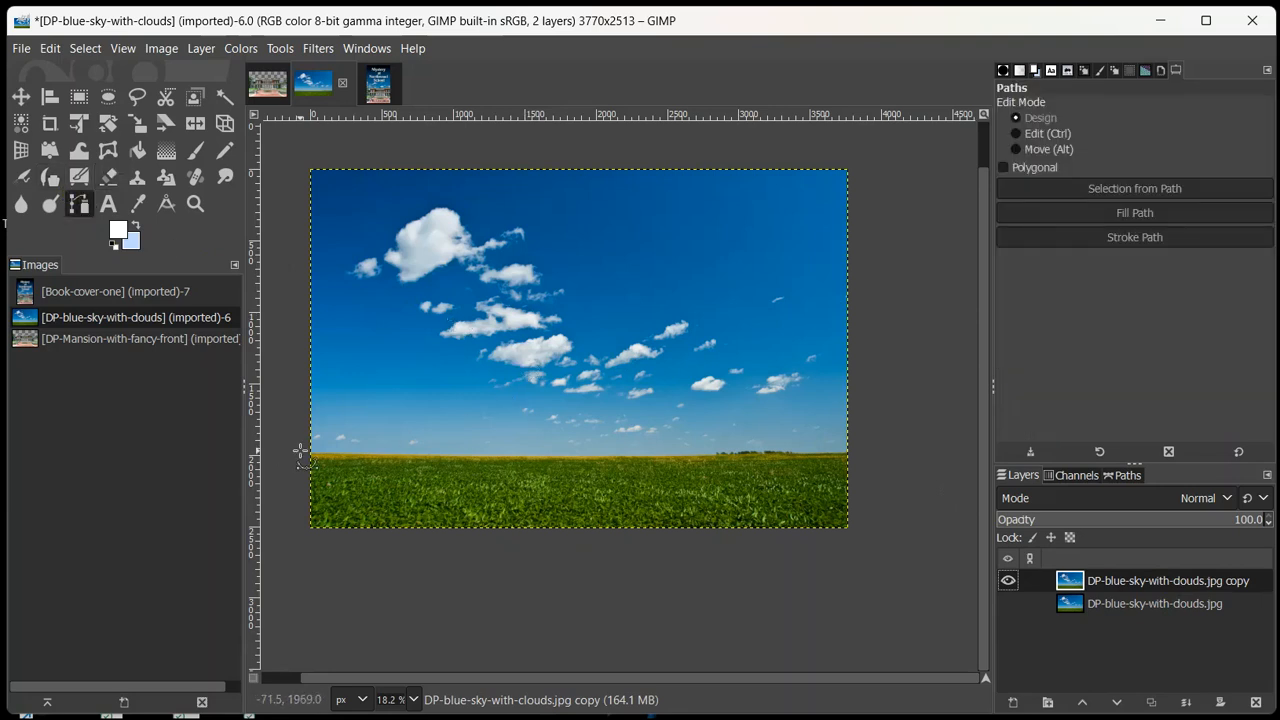
drag(310, 452, 361, 453)
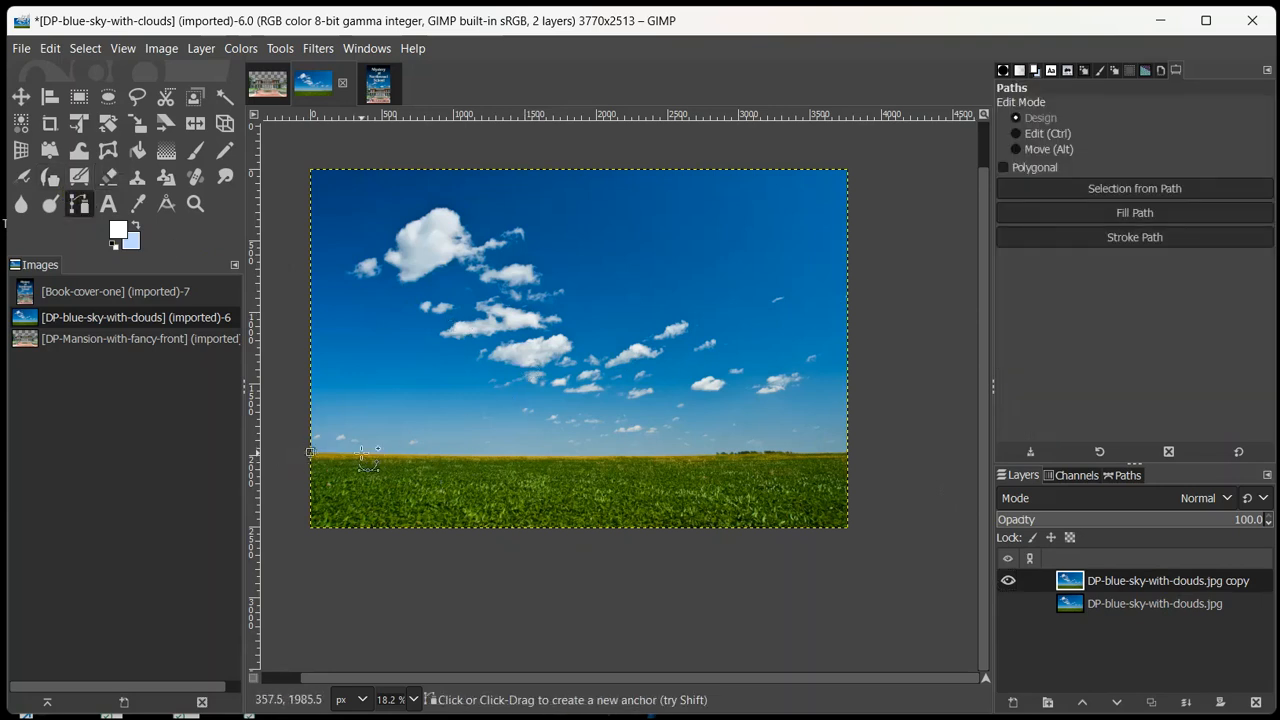
click(418, 454)
click(466, 456)
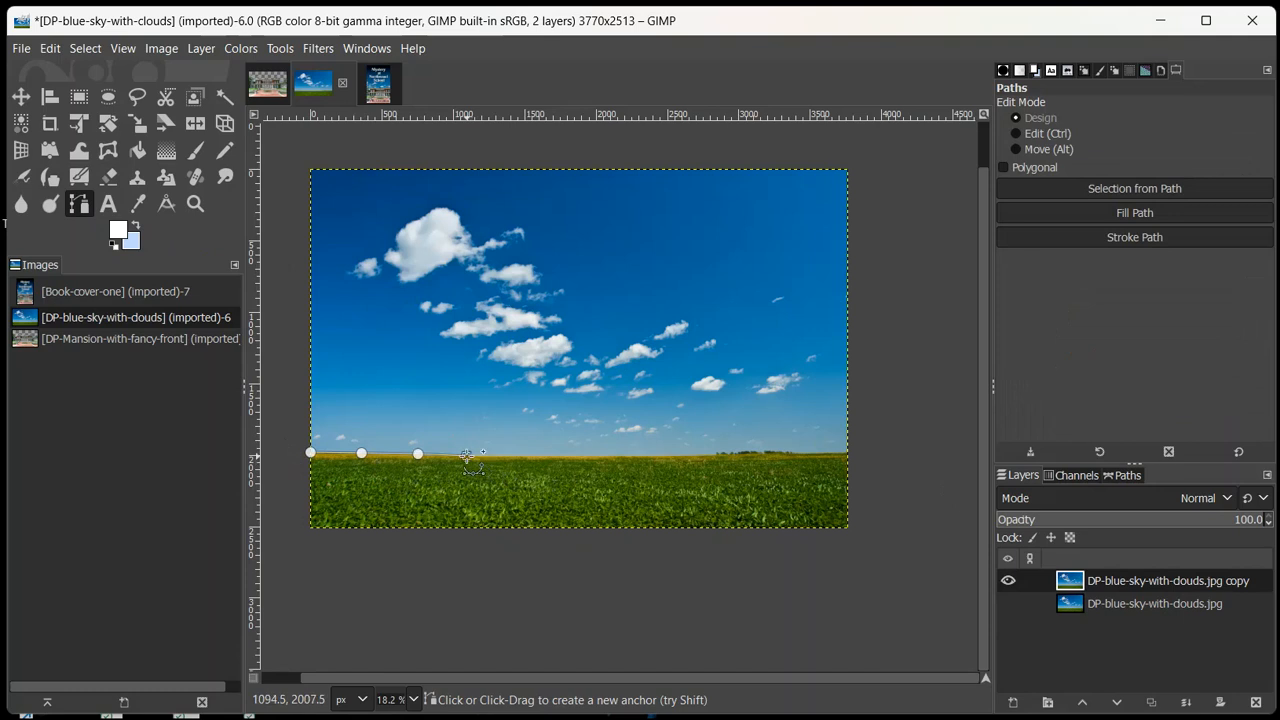
click(526, 458)
click(566, 456)
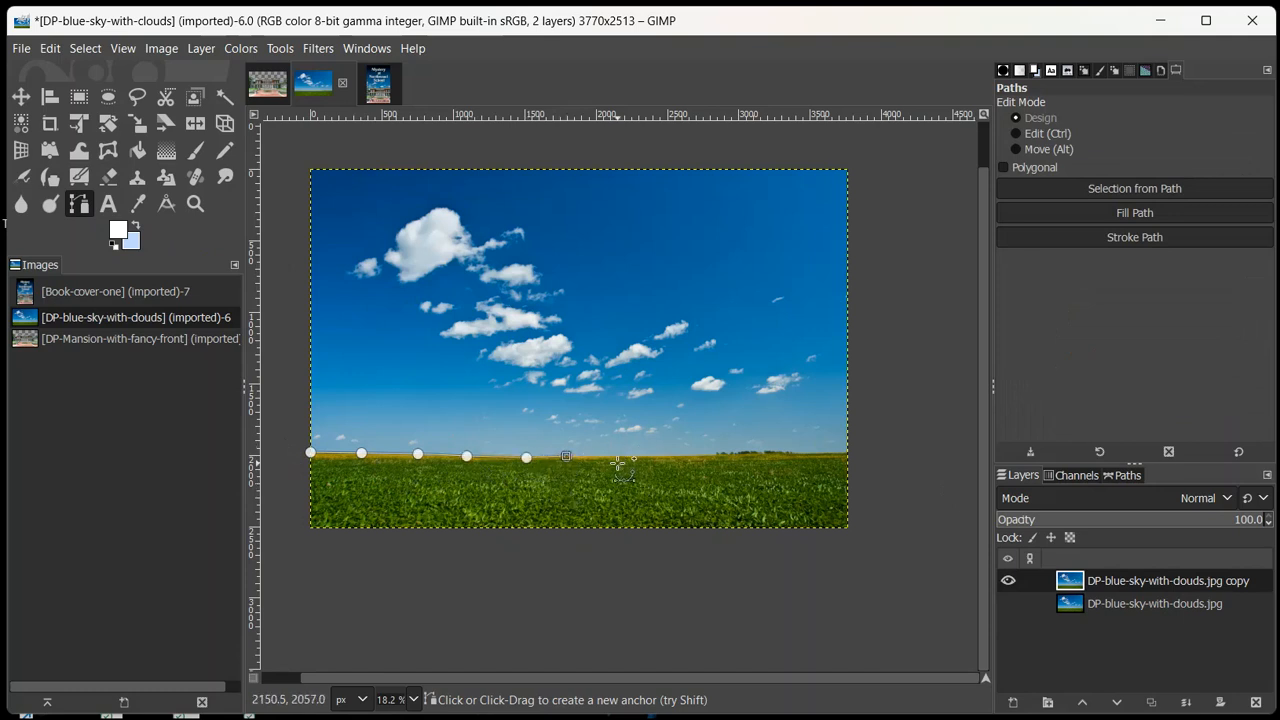
click(618, 458)
click(718, 456)
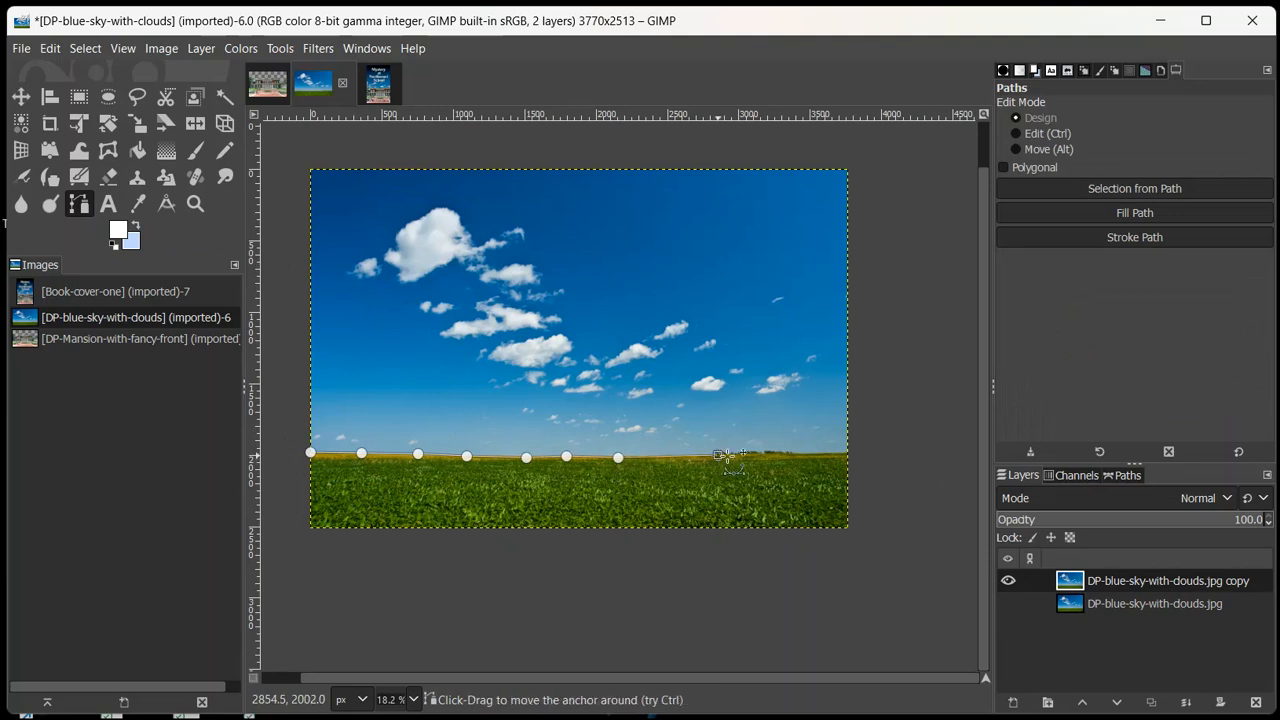
click(772, 451)
click(821, 452)
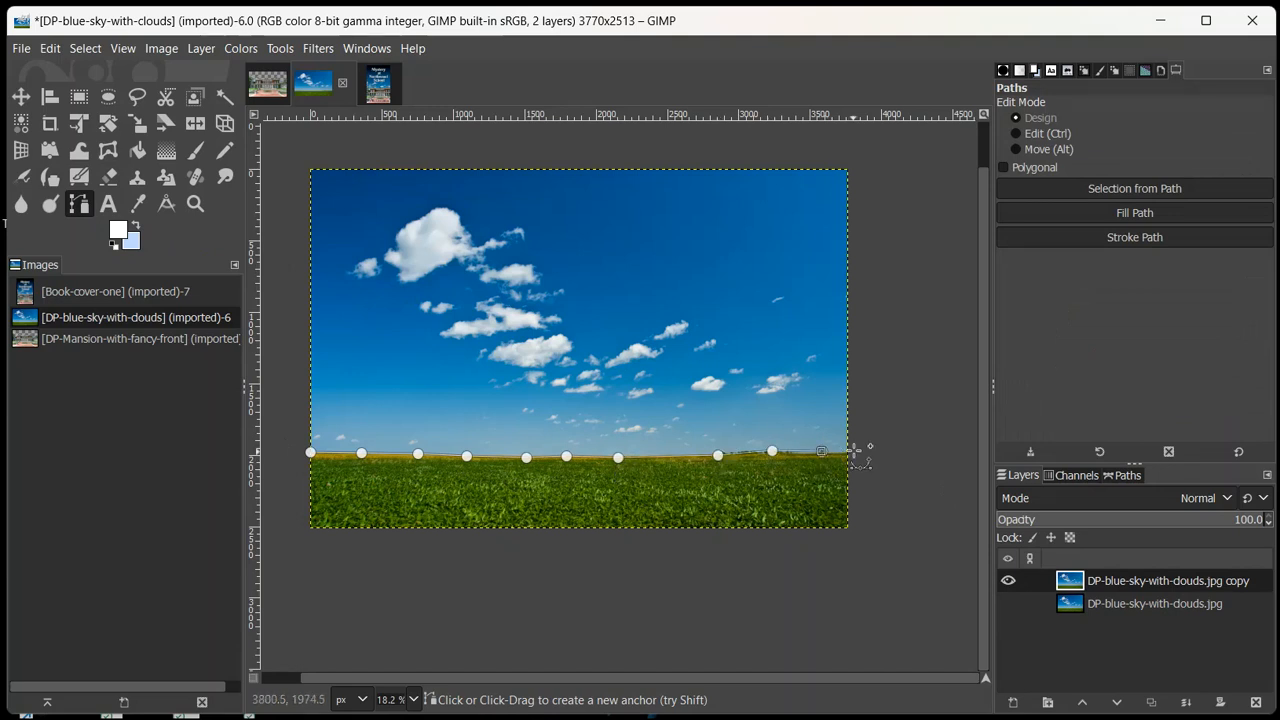
click(848, 454)
Continue the path around the field's lower corners and up the left side, closing it at the first anchor.
click(846, 529)
click(311, 527)
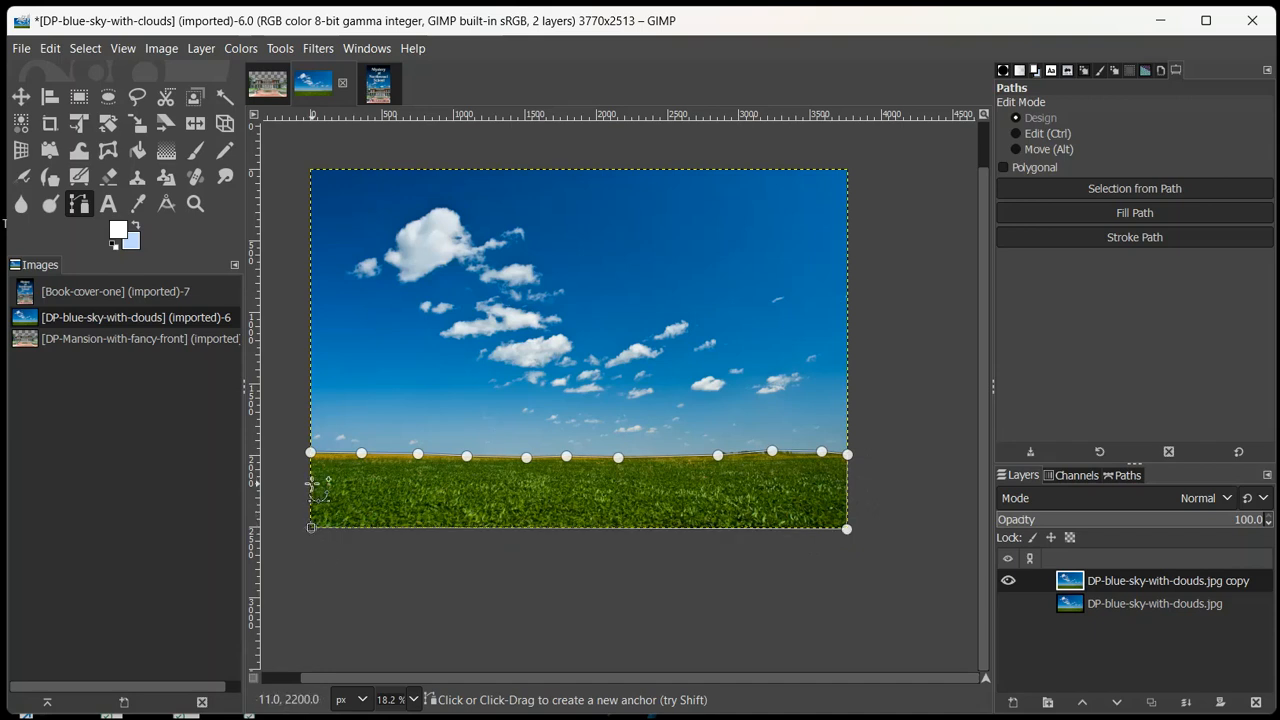
click(311, 483)
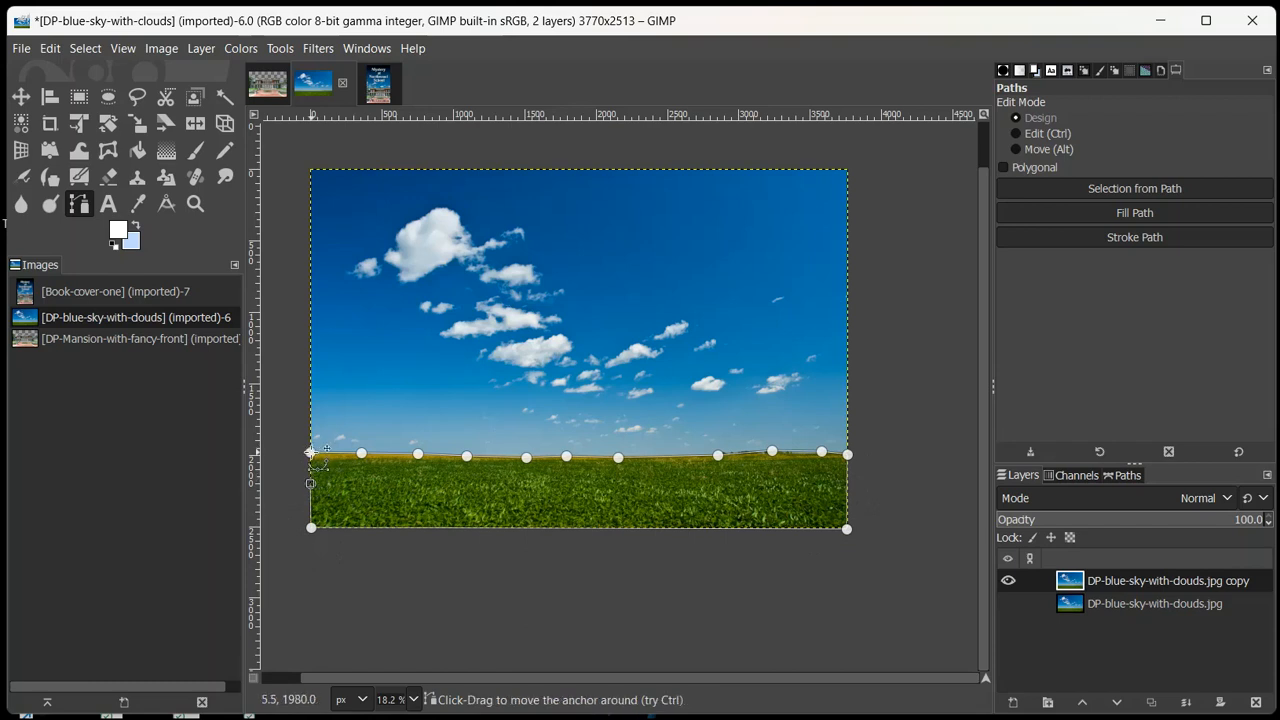
ctrl+click(310, 452)
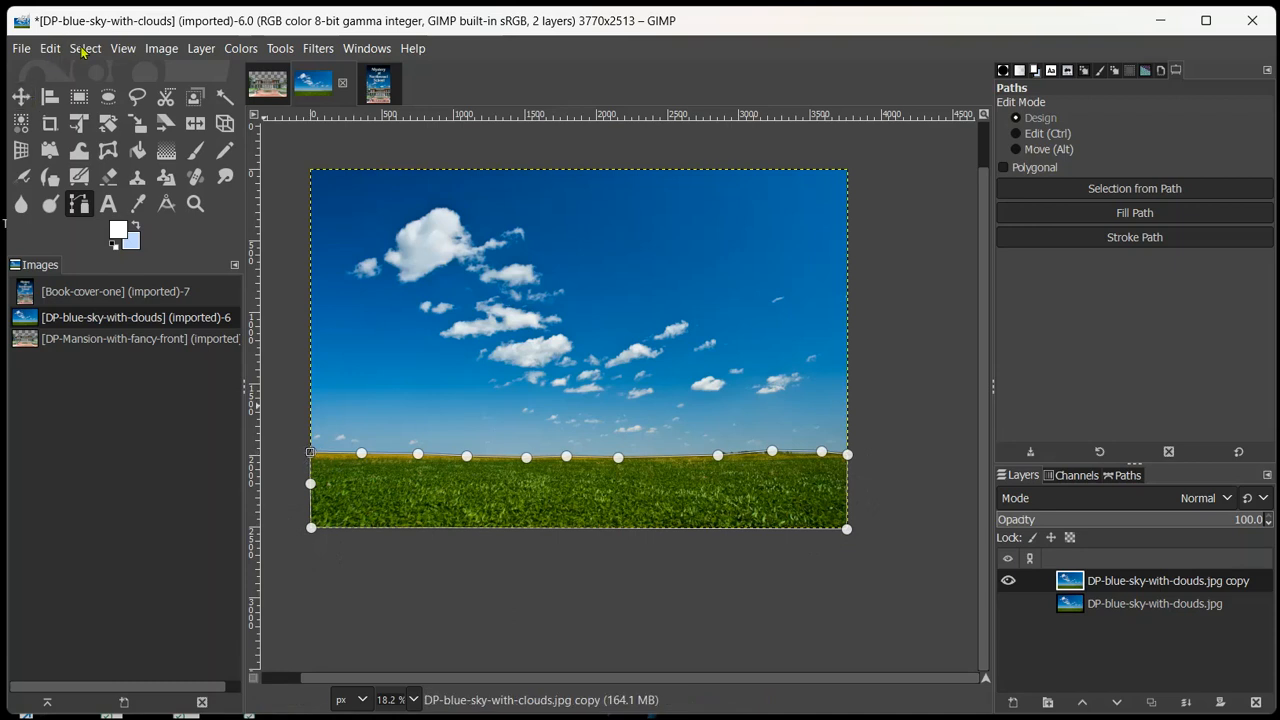
Create a selection from the path, delete the green field from the layer copy, and clear the selection.
click(84, 48)
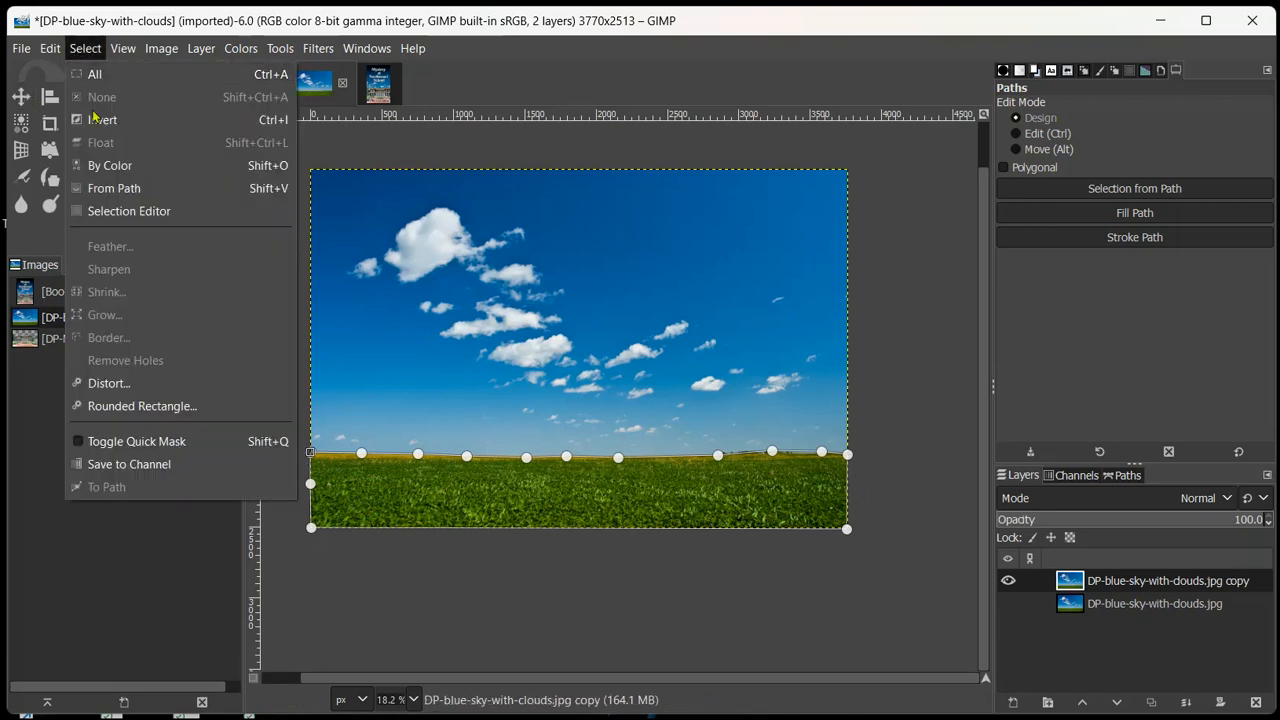
click(117, 190)
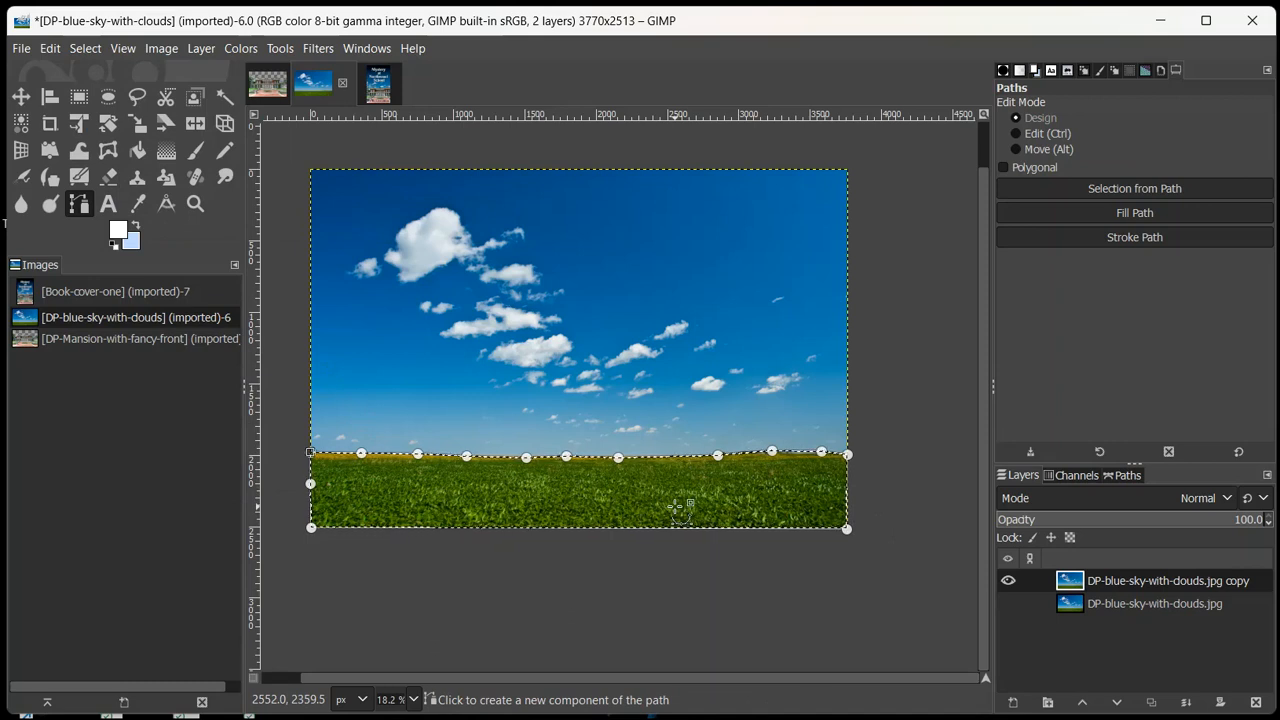
key(Delete)
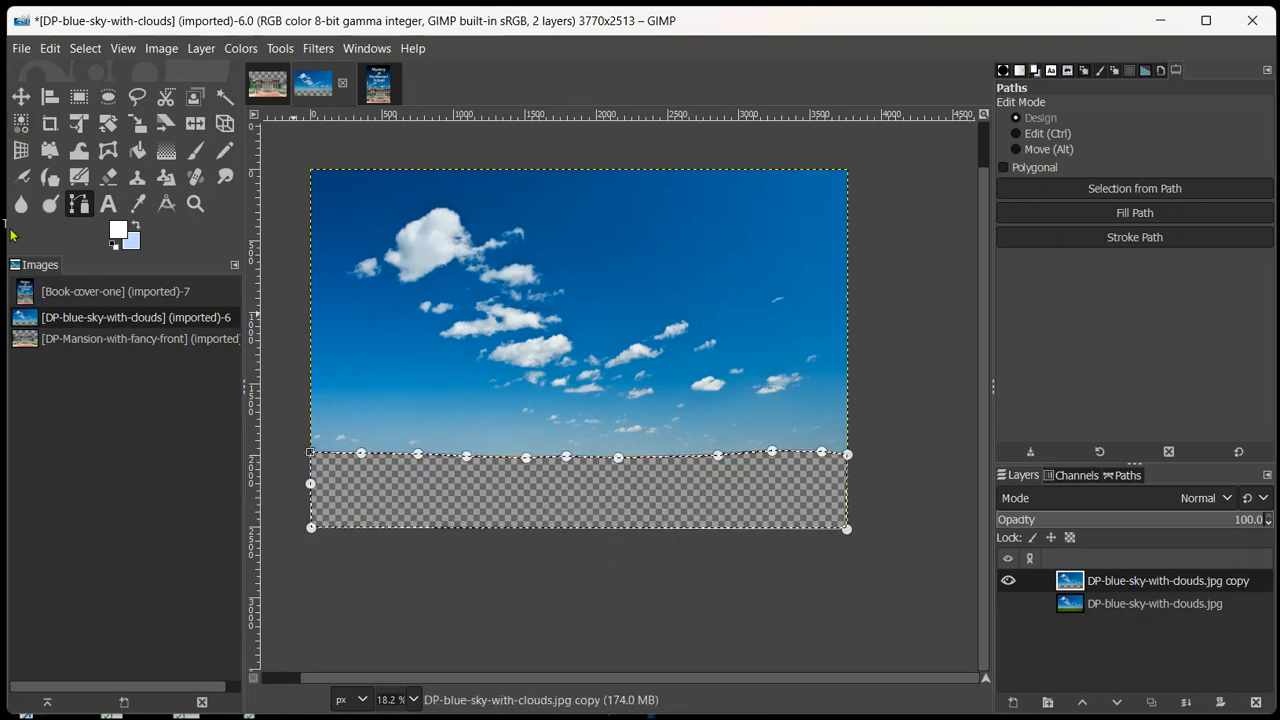
click(84, 50)
click(92, 97)
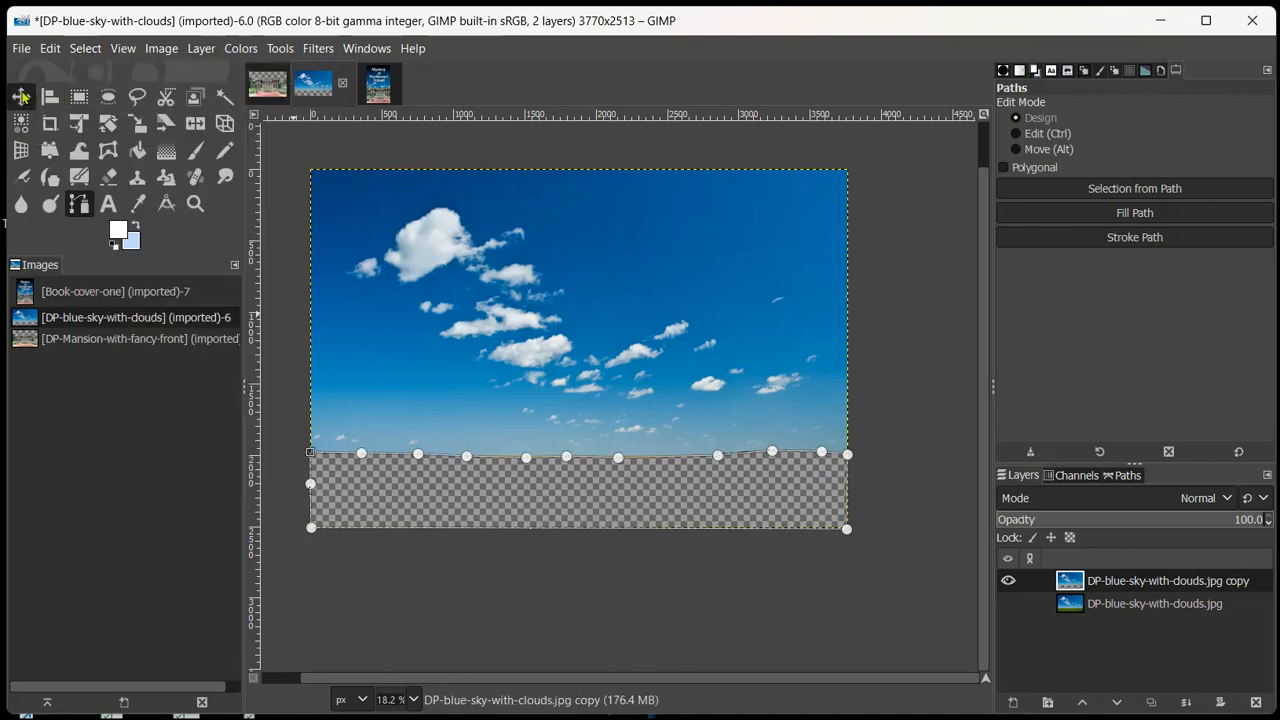
Activate the Move tool and switch to the DP-Mansion-with-fancy-front image.
click(22, 97)
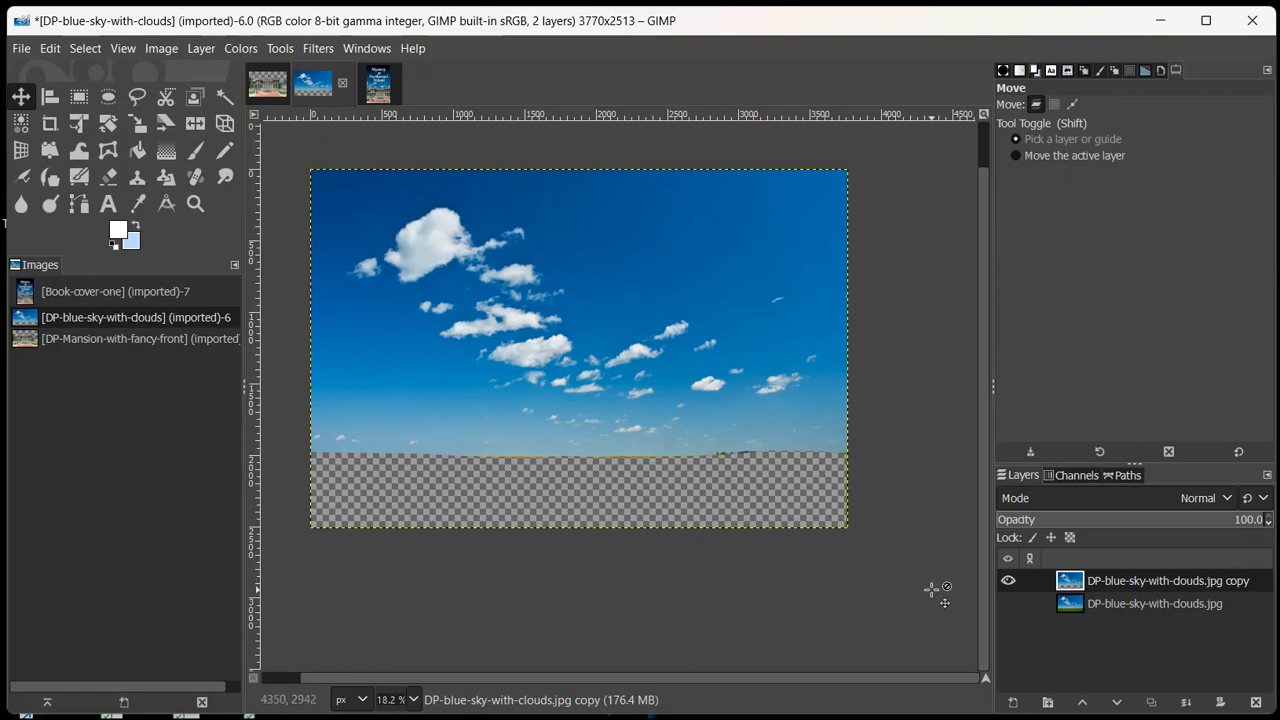
click(267, 85)
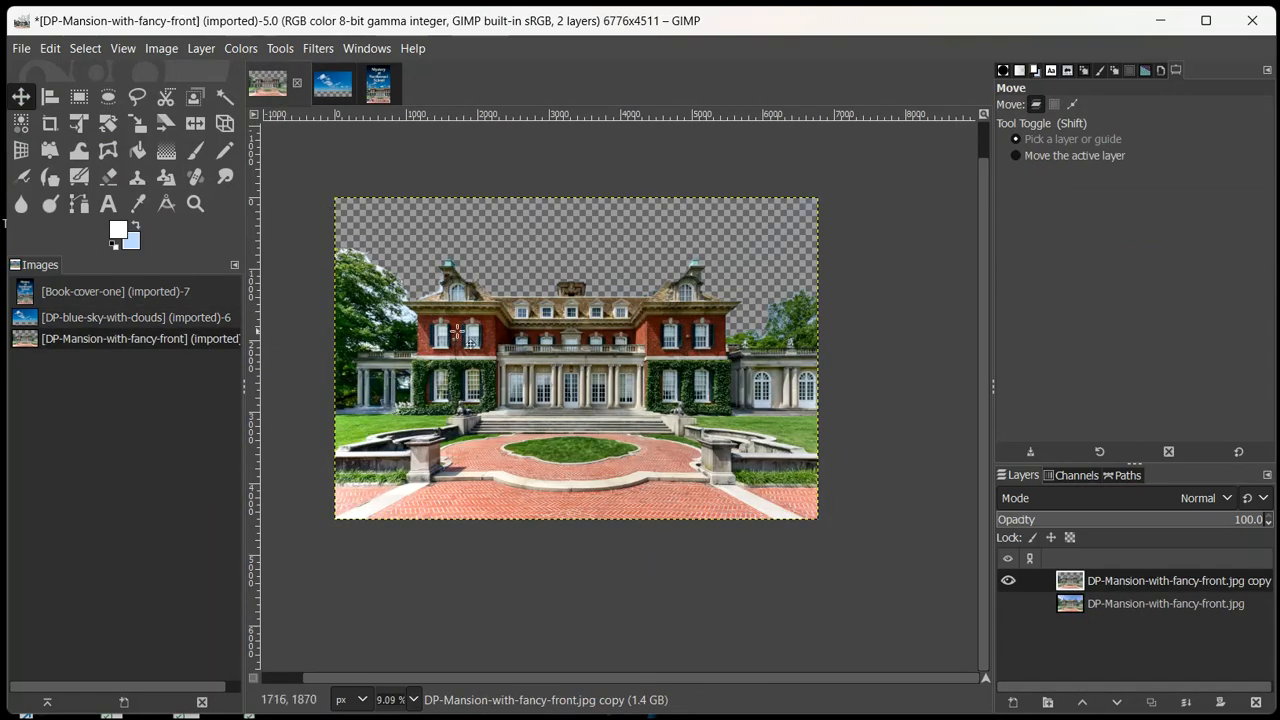